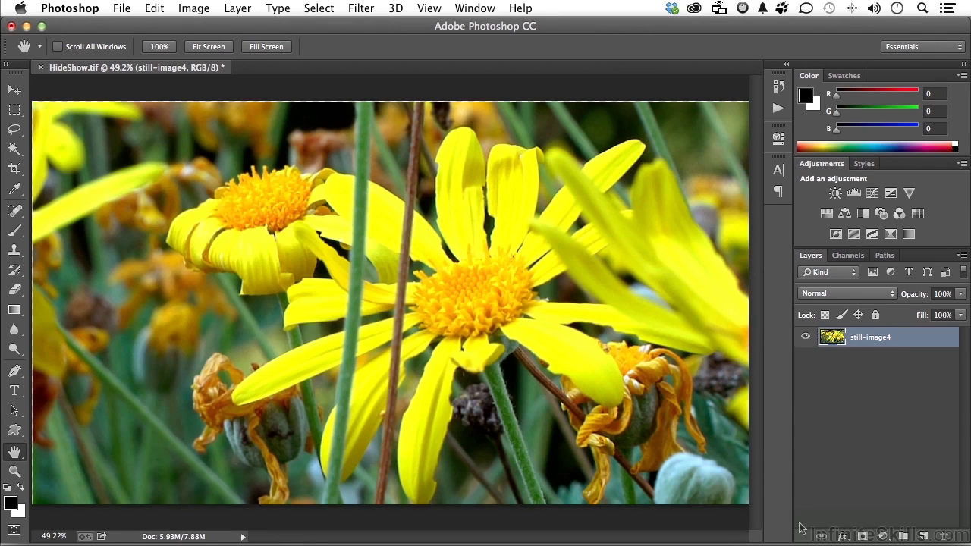
Float the Layers and Paths panels over the flower photo, then reposition the Layers panel
drag(810, 258, 549, 145)
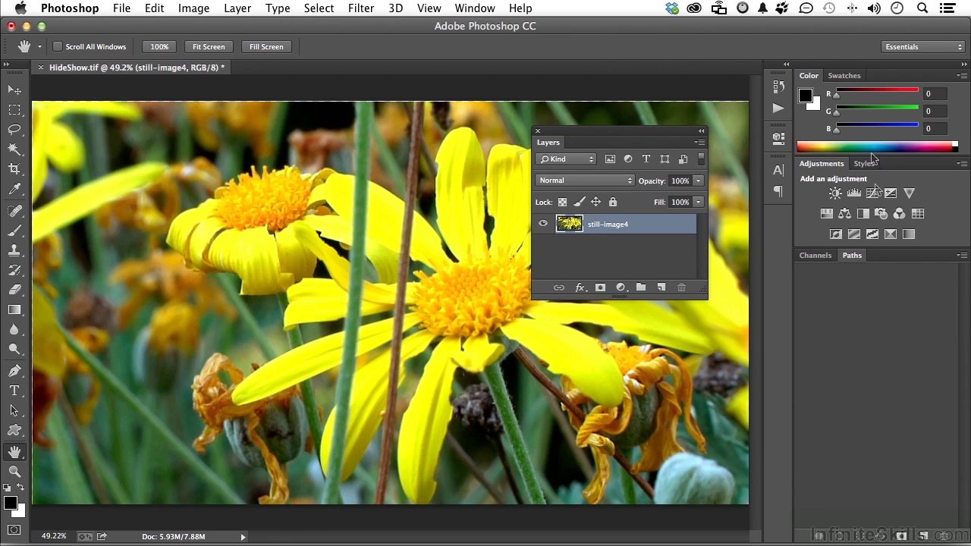
drag(852, 255, 161, 161)
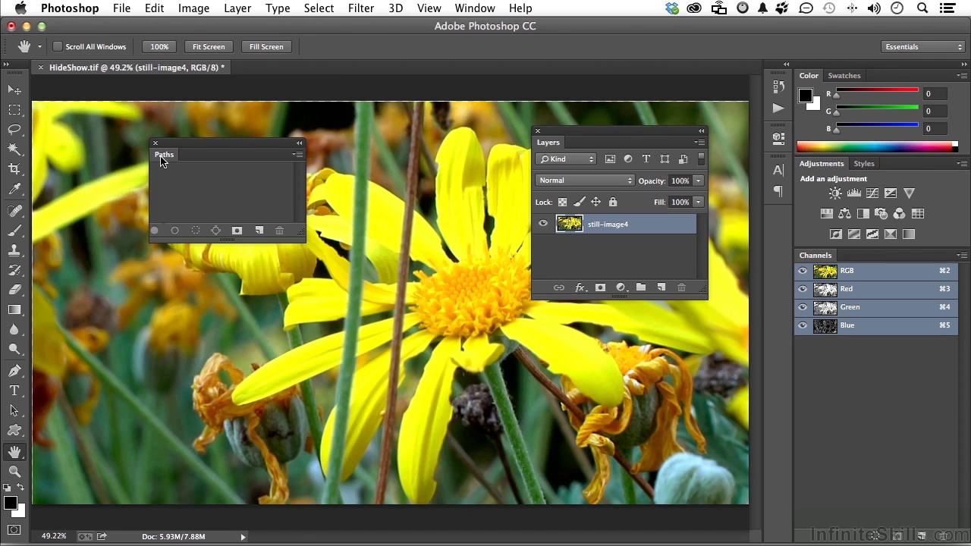
drag(579, 139, 543, 155)
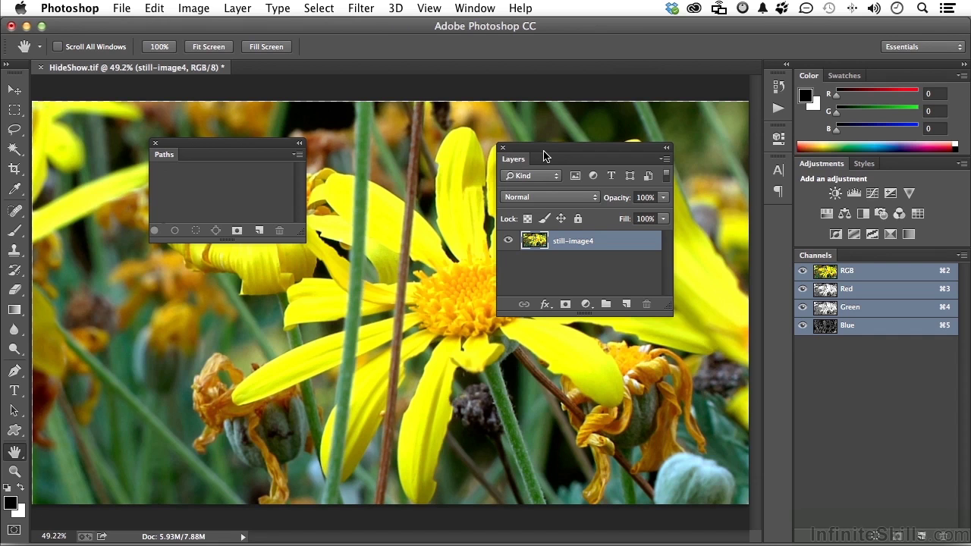
Toggle all panels and the toolbox with Tab, and only the side panels with Shift+Tab
key(Tab)
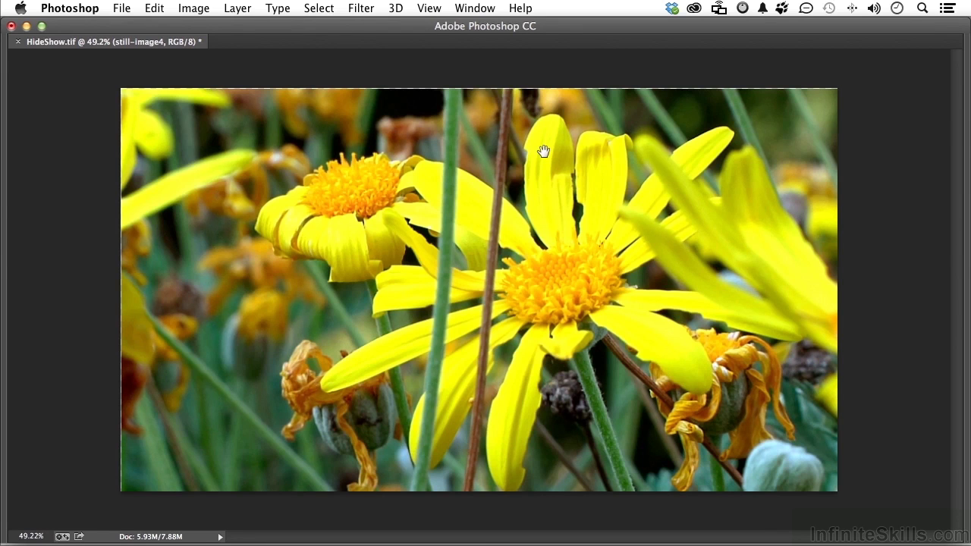
key(Tab)
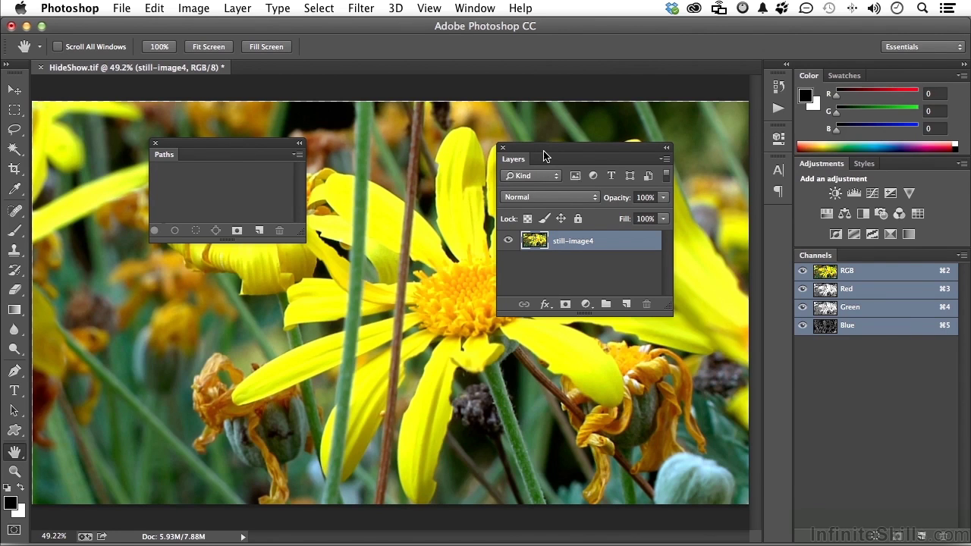
key(shift+Tab)
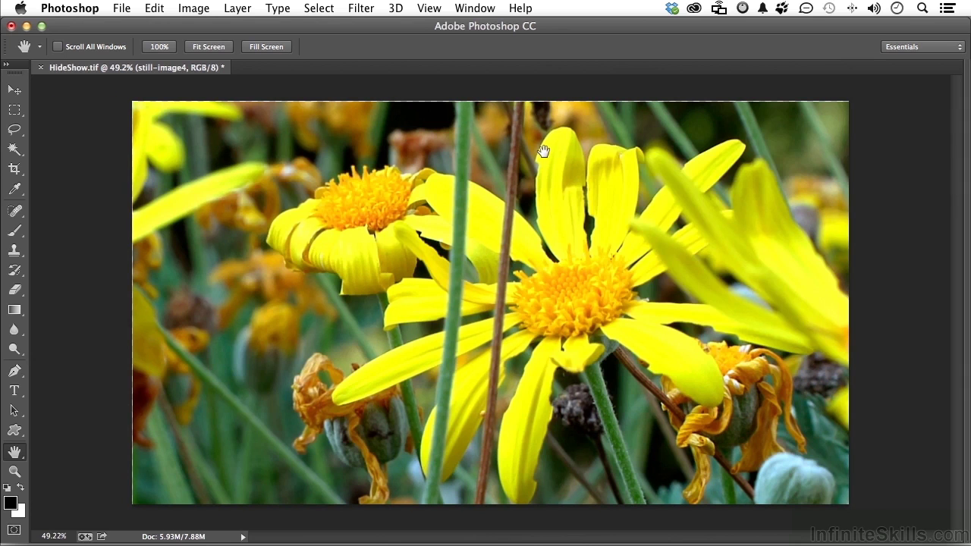
key(shift+Tab)
key(shift+Tab)
key(shift+Tab)
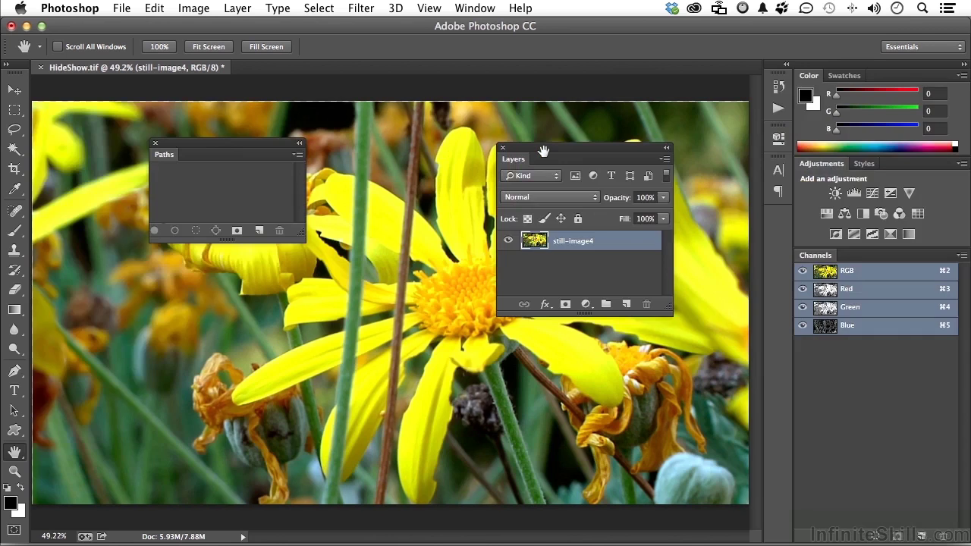
key(Tab)
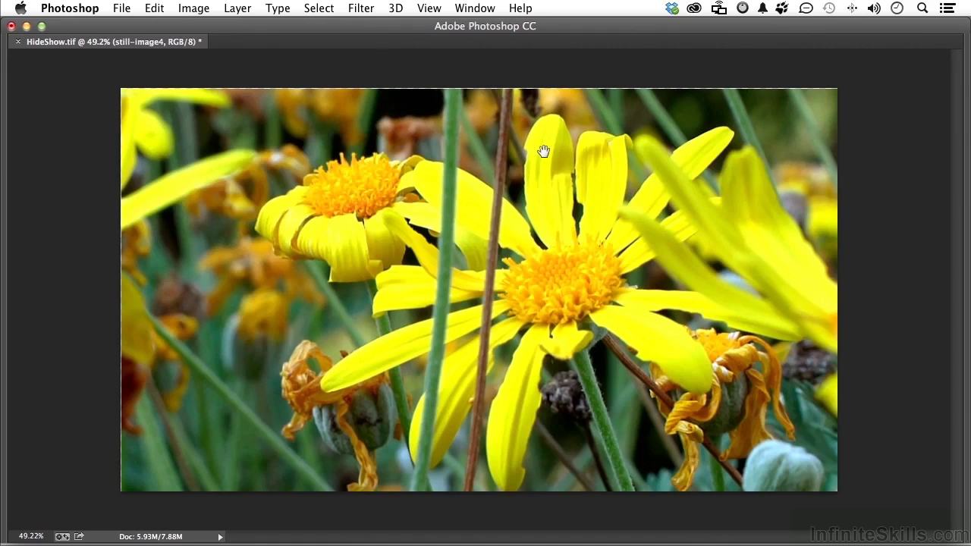
key(Tab)
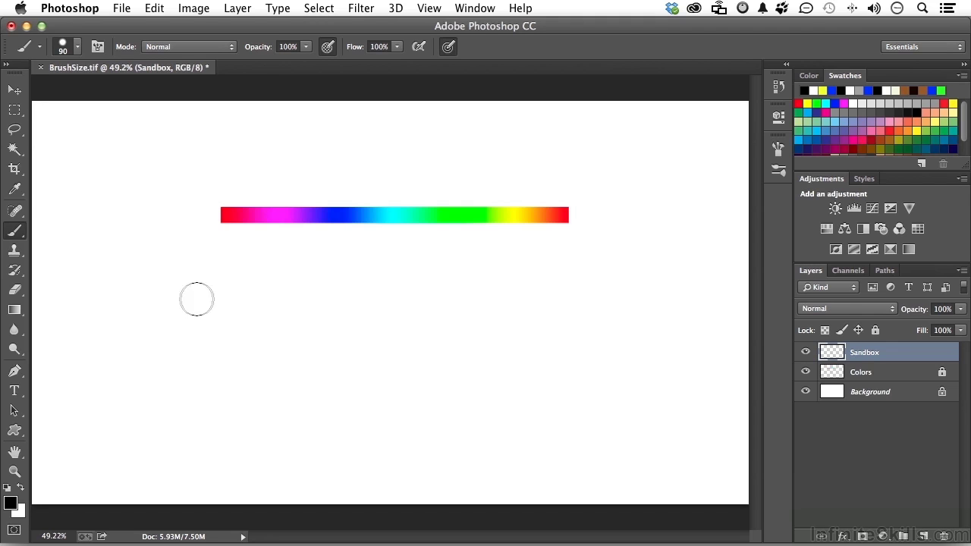
Paint a thick black wavy stroke with the 90 px brush and check its preset and Brush panel settings
mouse_move(195, 299)
mouse_down()
mouse_move(217, 288)
mouse_move(324, 306)
mouse_move(485, 279)
mouse_up()
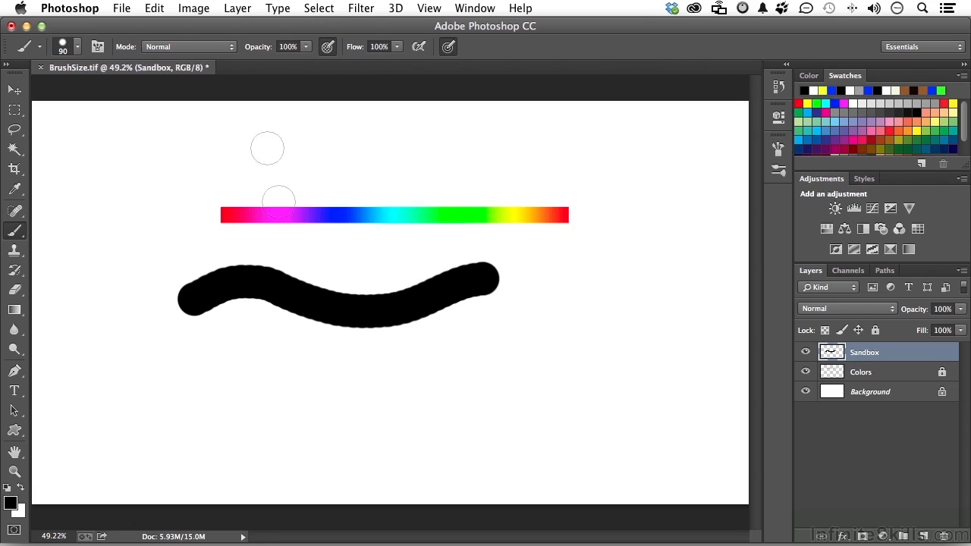
click(77, 47)
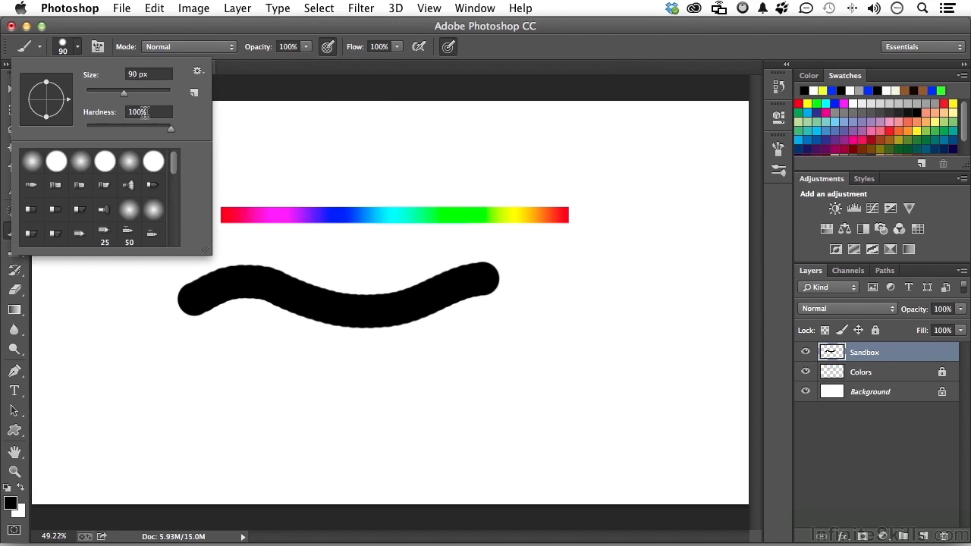
click(98, 48)
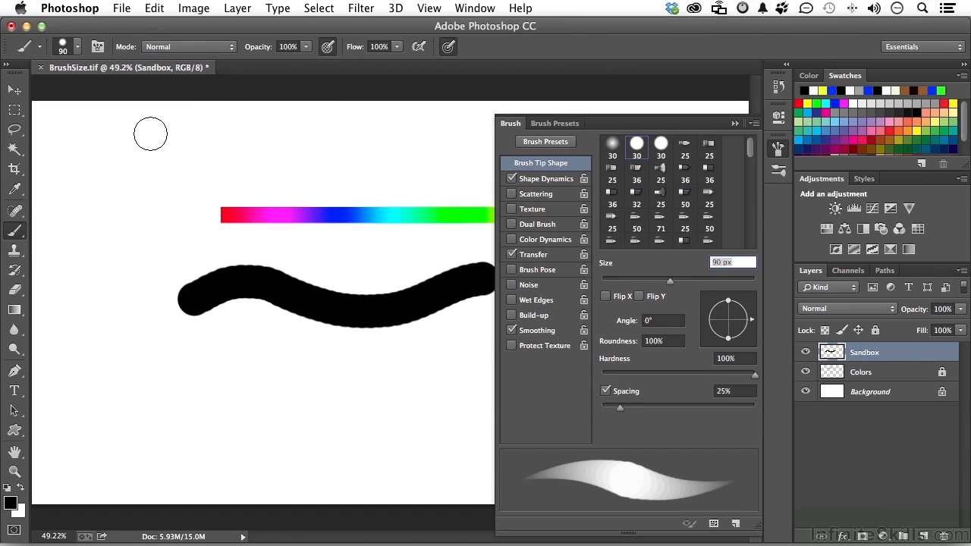
Resize the brush to 45 px, paint a thinner hard stroke, then a softer-edged stroke beside it
click(735, 124)
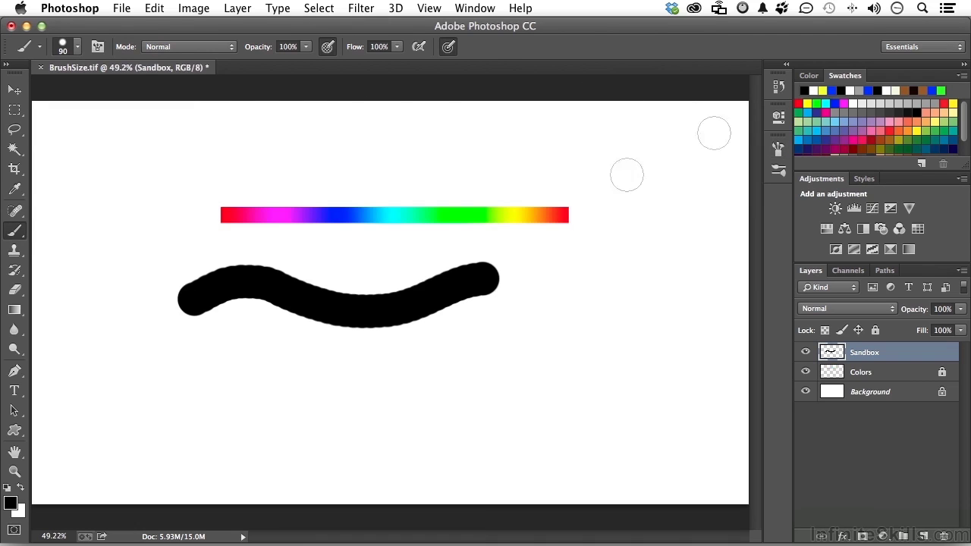
key(bracketleft)
key(bracketleft)
key(bracketleft)
key(bracketleft)
key(bracketleft)
key(bracketright)
drag(229, 401, 512, 350)
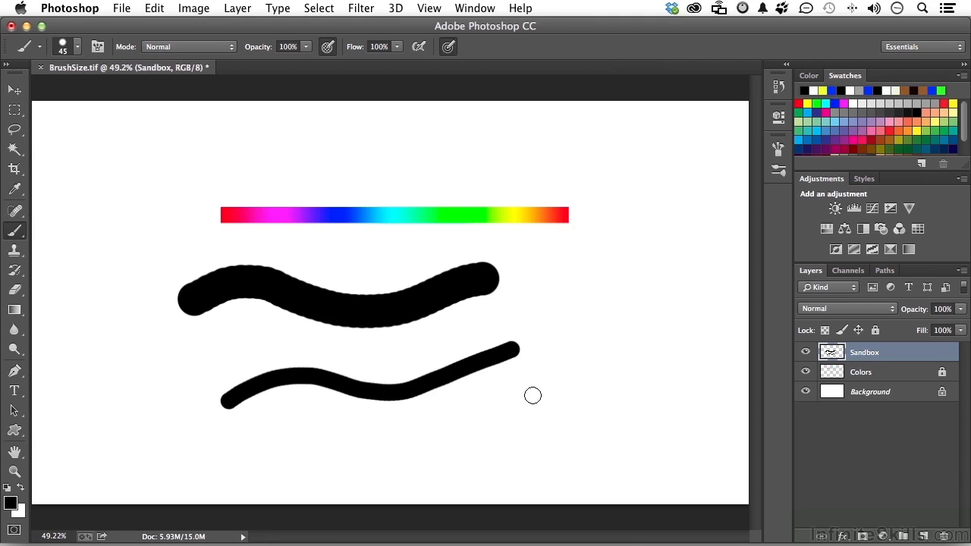
key(shift+bracketleft)
key(shift+bracketleft)
key(shift+bracketleft)
mouse_move(532, 395)
mouse_down()
mouse_move(575, 371)
mouse_move(633, 308)
mouse_up()
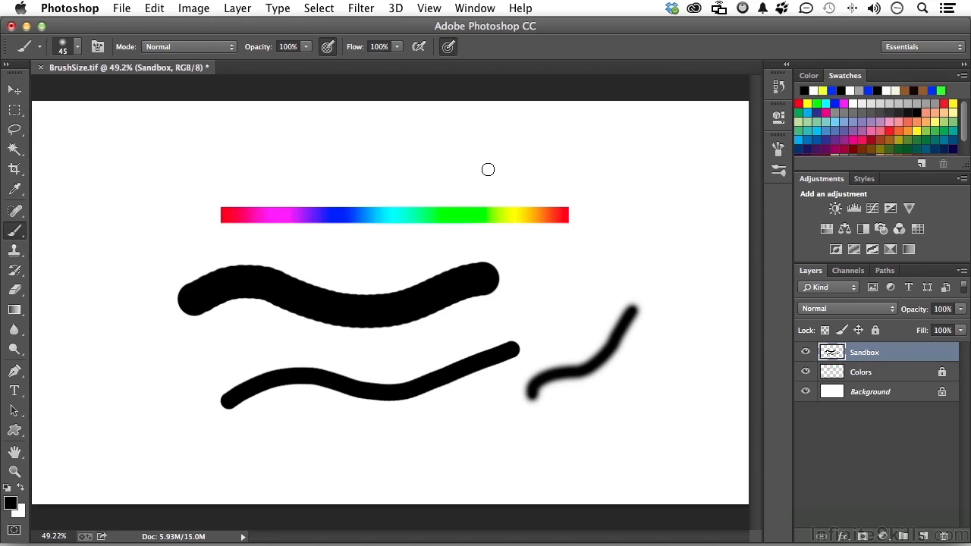
Sample yellow-green and blue from the rainbow bar and paint a stroke in each colour
key(alt)
alt+click(509, 209)
mouse_move(652, 218)
mouse_down()
mouse_move(612, 179)
mouse_move(637, 240)
mouse_up()
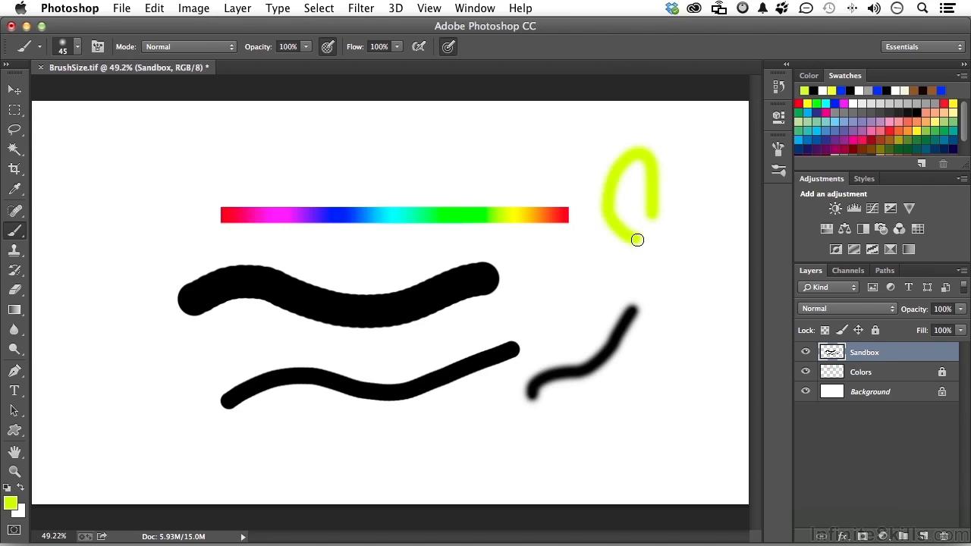
alt+click(335, 215)
drag(577, 295, 539, 260)
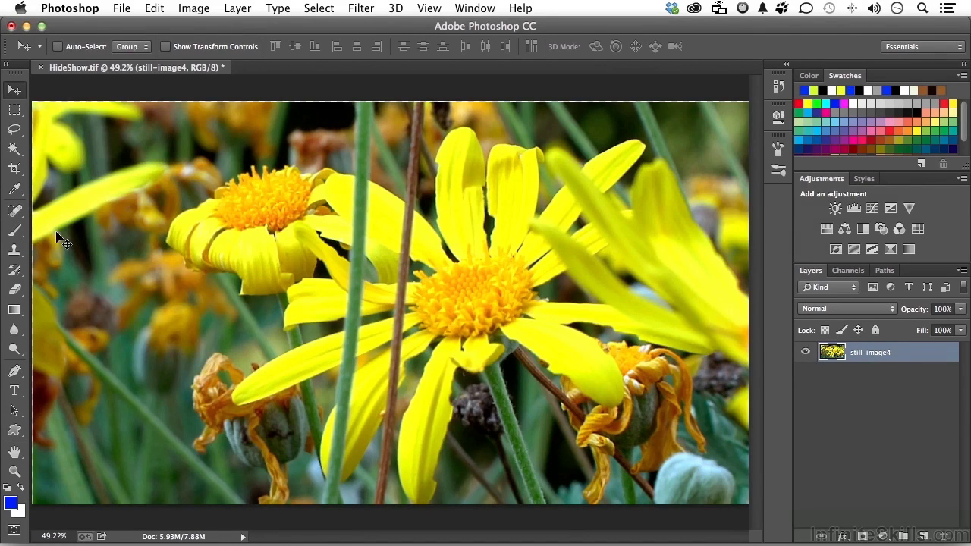
Select all yellow petals with the Magic Wand and open Image > Adjustments > Hue/Saturation
click(14, 150)
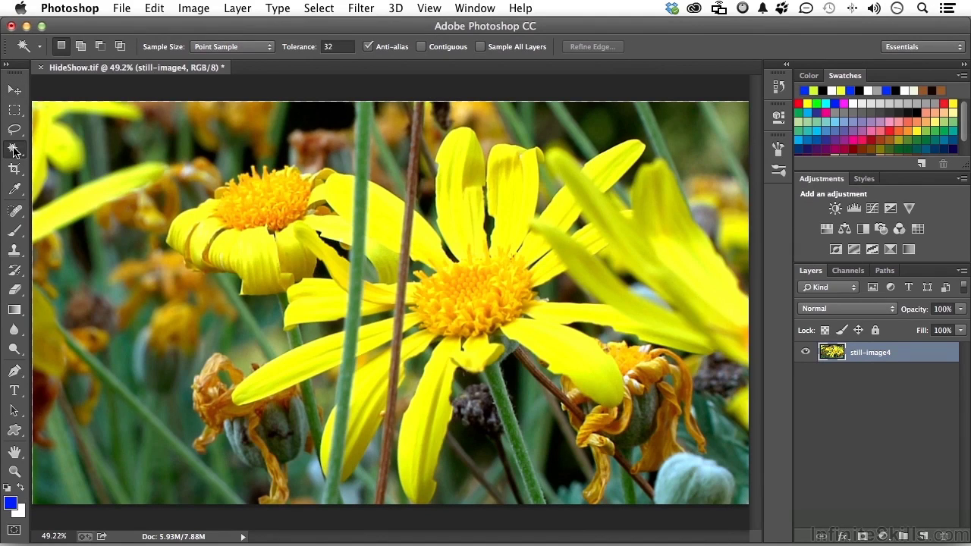
click(392, 218)
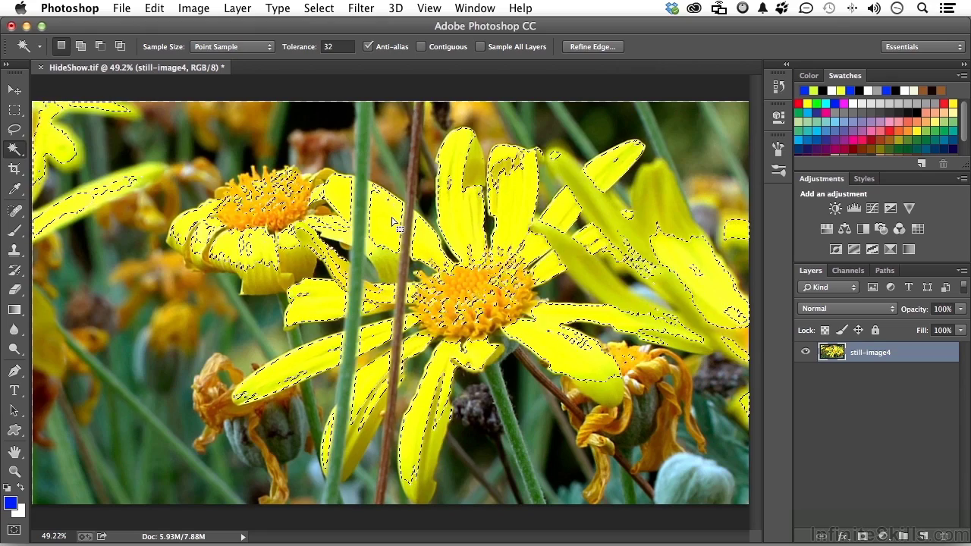
click(194, 8)
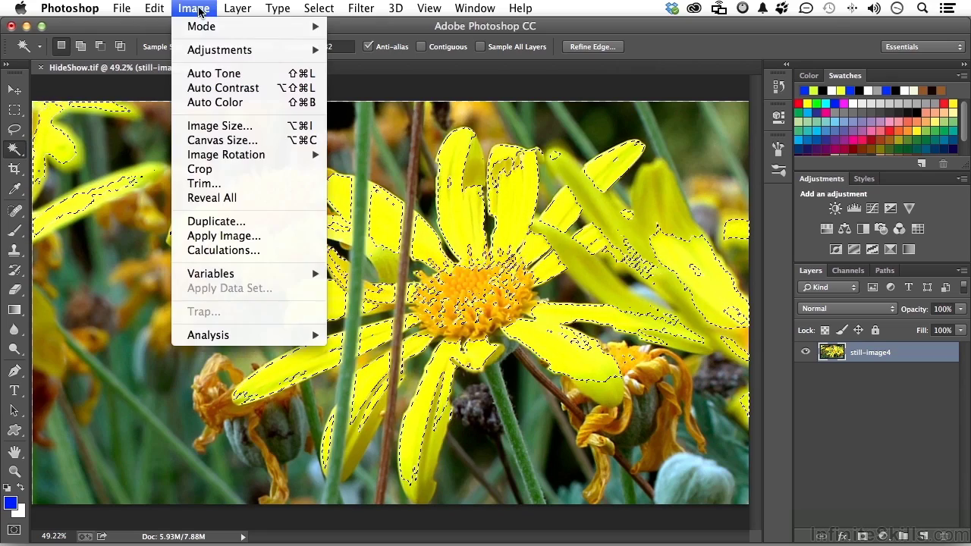
mouse_move(206, 55)
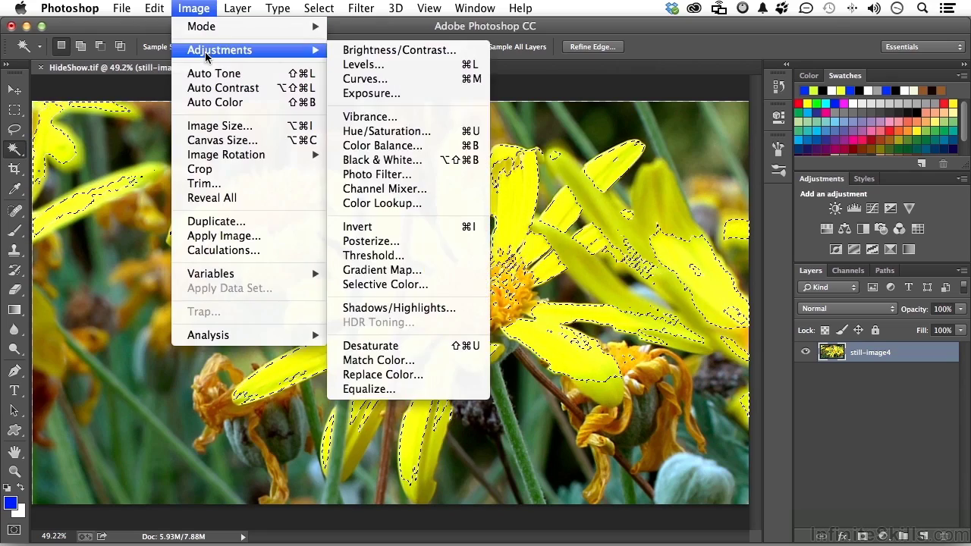
click(464, 132)
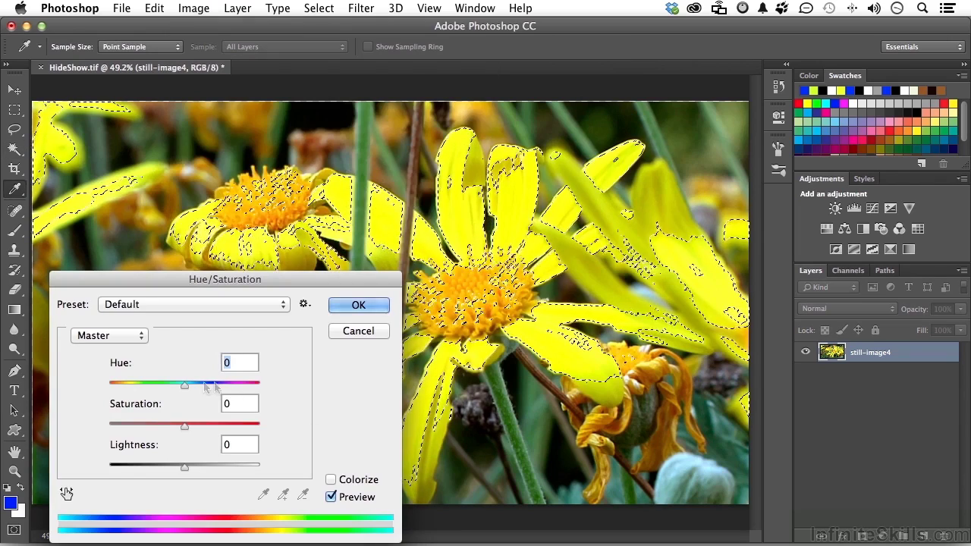
Preview hue and saturation shifts on the petals, cancel them, and deselect with Cmd+D
mouse_move(185, 385)
mouse_down()
mouse_move(170, 390)
mouse_move(200, 390)
mouse_move(187, 390)
mouse_up()
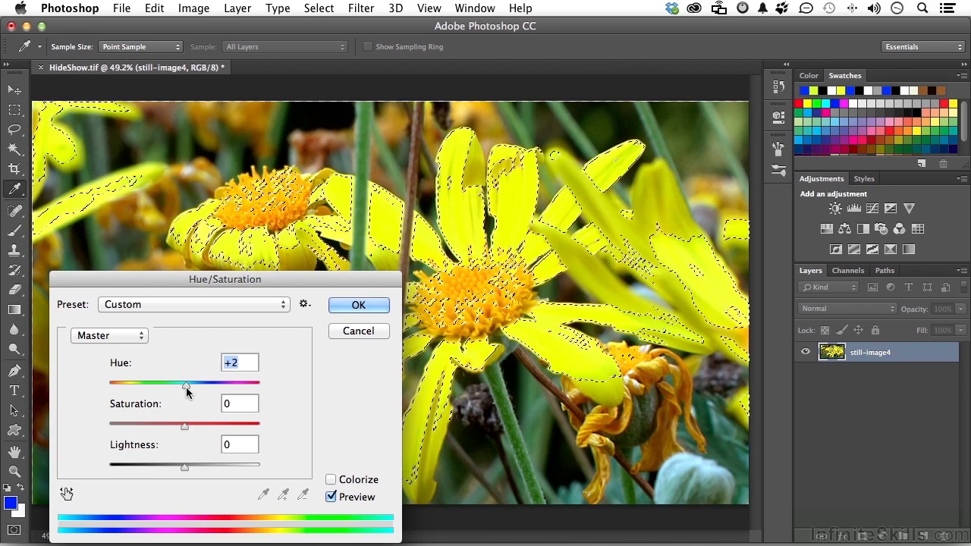
mouse_move(185, 426)
mouse_down()
mouse_move(160, 429)
mouse_move(203, 428)
mouse_move(192, 424)
mouse_up()
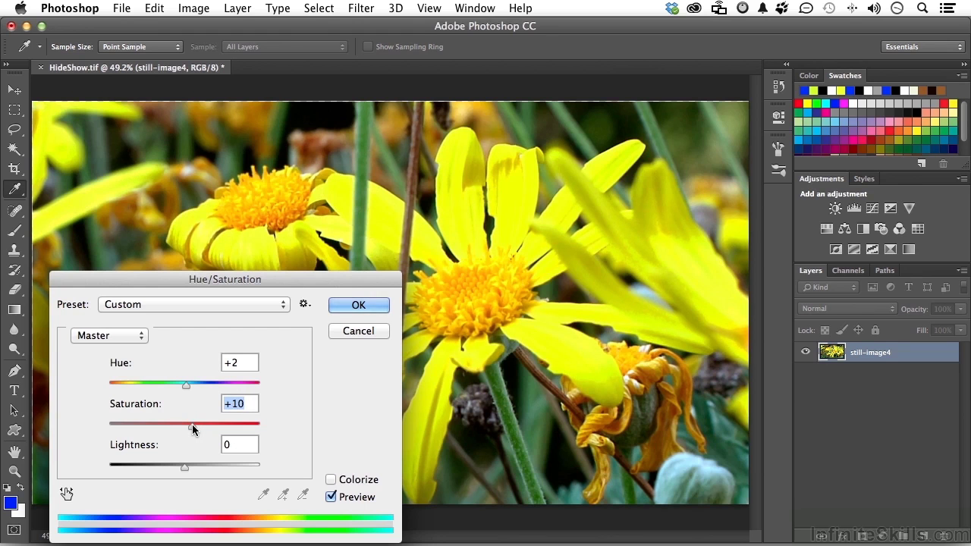
click(358, 330)
key(w)
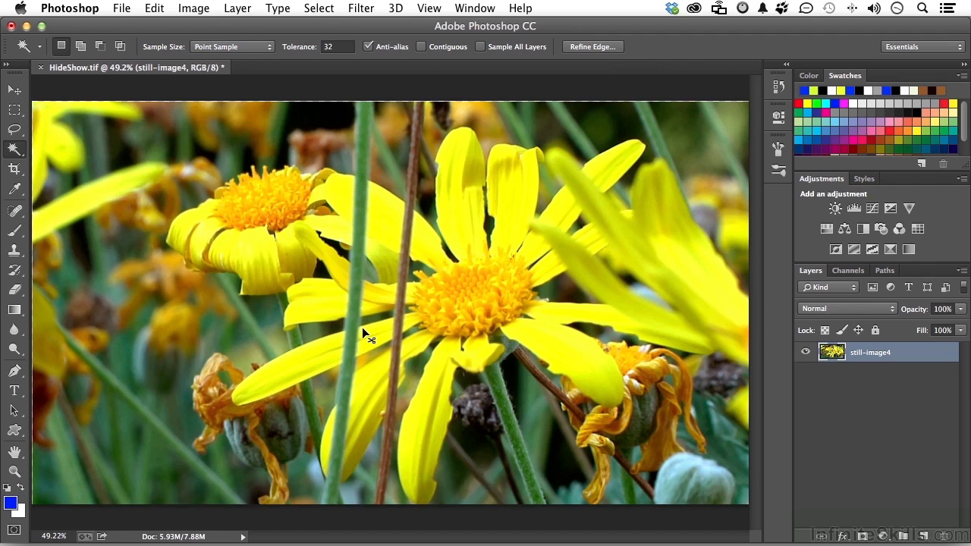
key(super+d)
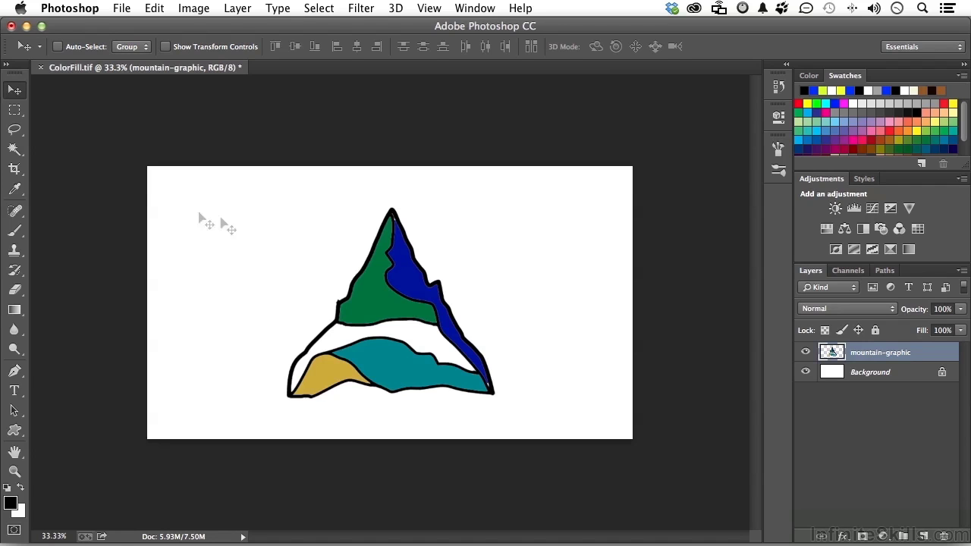
Select the green mountain area with the Magic Wand and set the foreground colour to orange
click(16, 151)
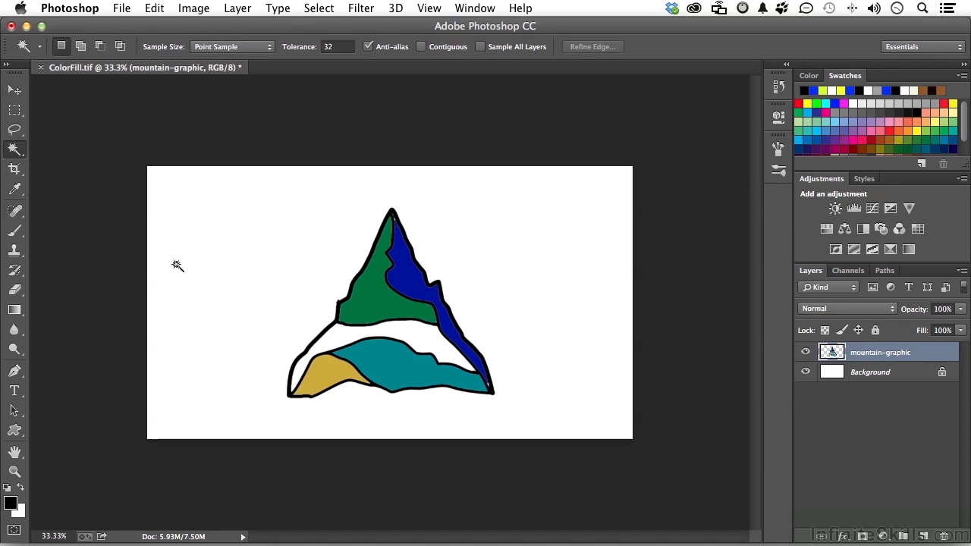
click(369, 303)
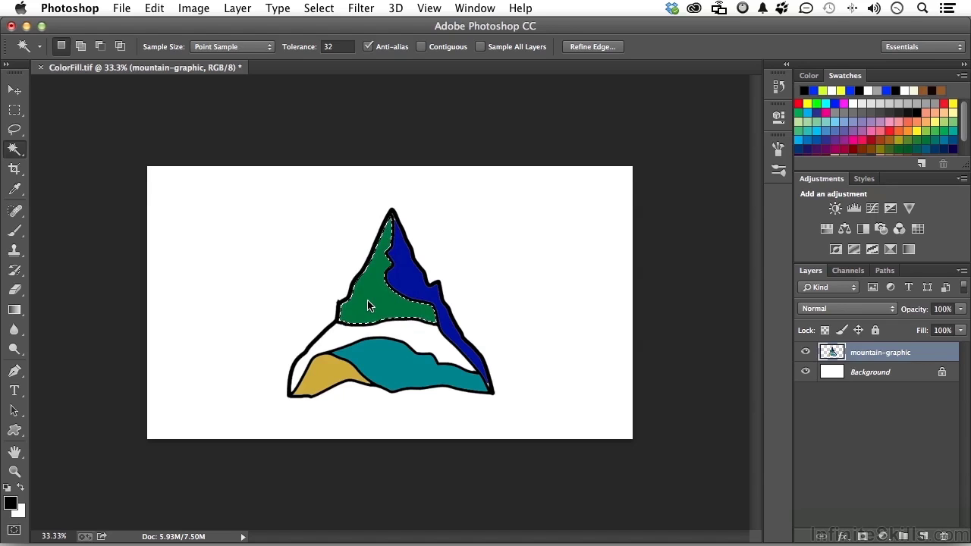
click(915, 123)
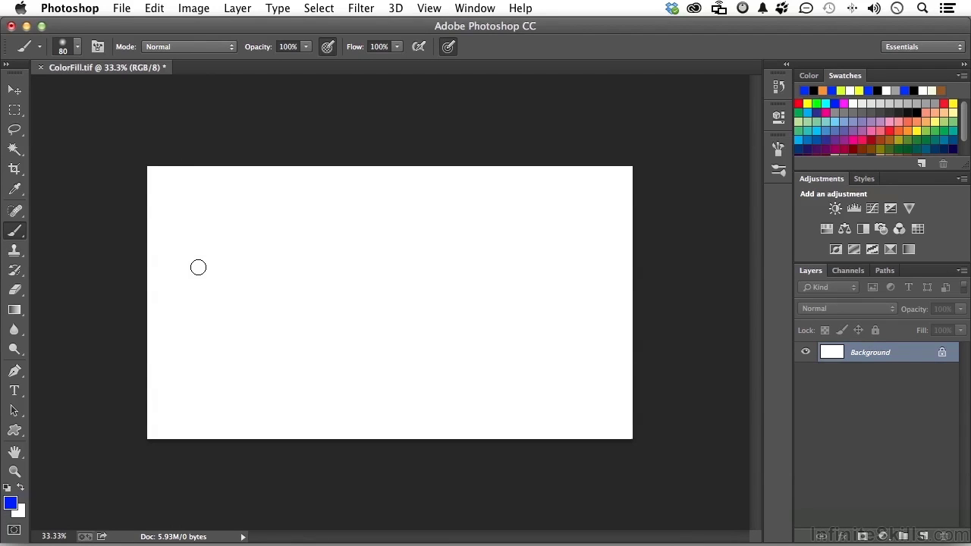
Paint blue wavy strokes at full, 50% and lower opacities, finishing at 35% opacity and 40% flow
mouse_move(208, 238)
mouse_down()
mouse_move(345, 230)
mouse_move(545, 191)
mouse_up()
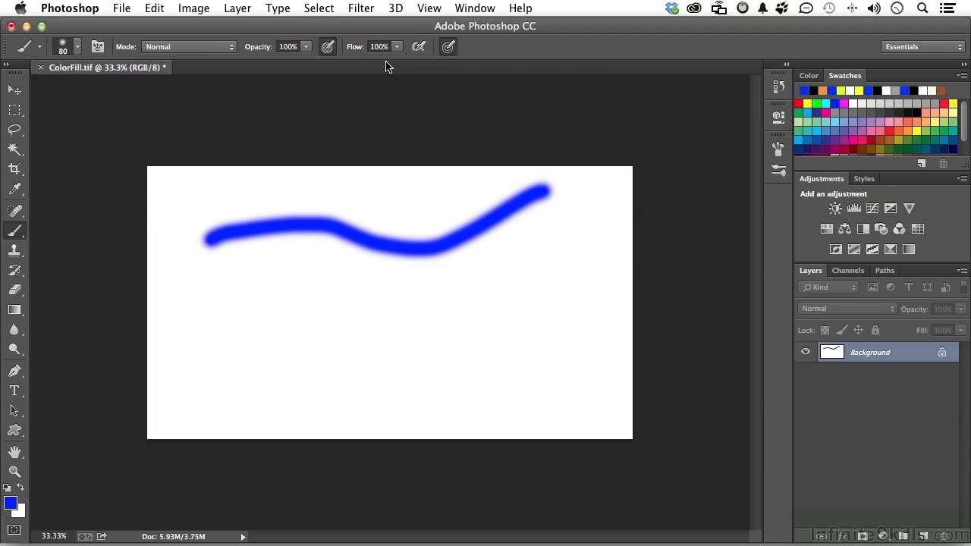
drag(210, 293, 281, 303)
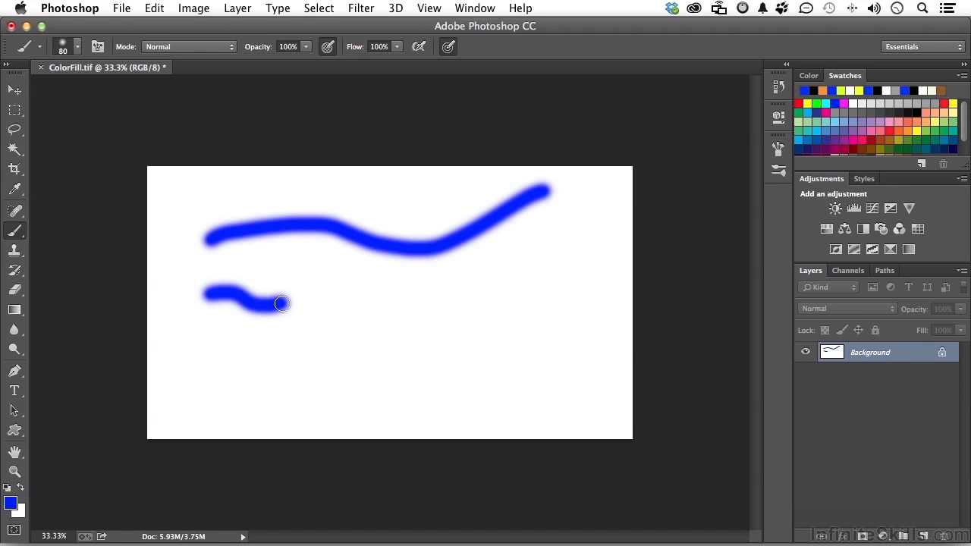
key(5)
mouse_move(301, 302)
mouse_down()
mouse_move(349, 306)
mouse_move(413, 291)
mouse_up()
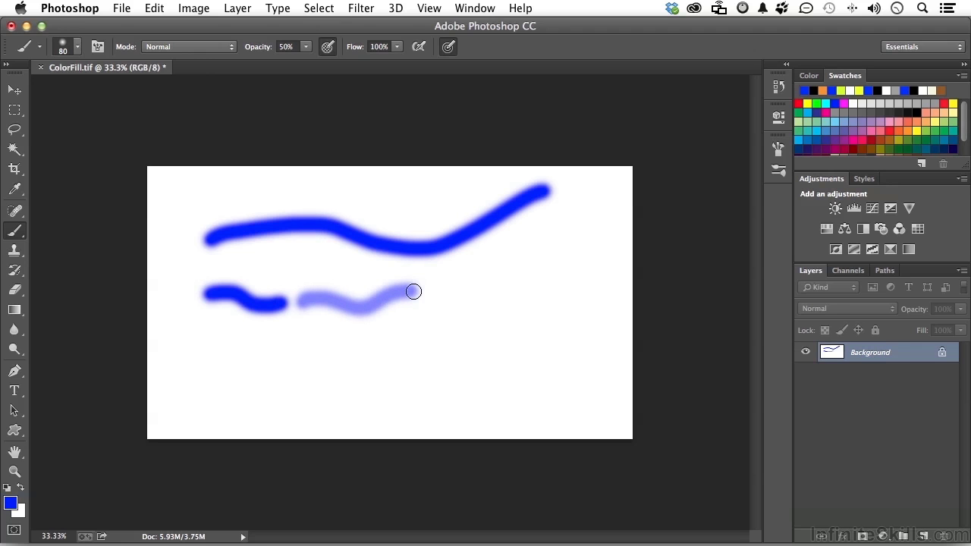
mouse_move(406, 337)
mouse_down()
mouse_move(505, 302)
mouse_move(507, 354)
mouse_up()
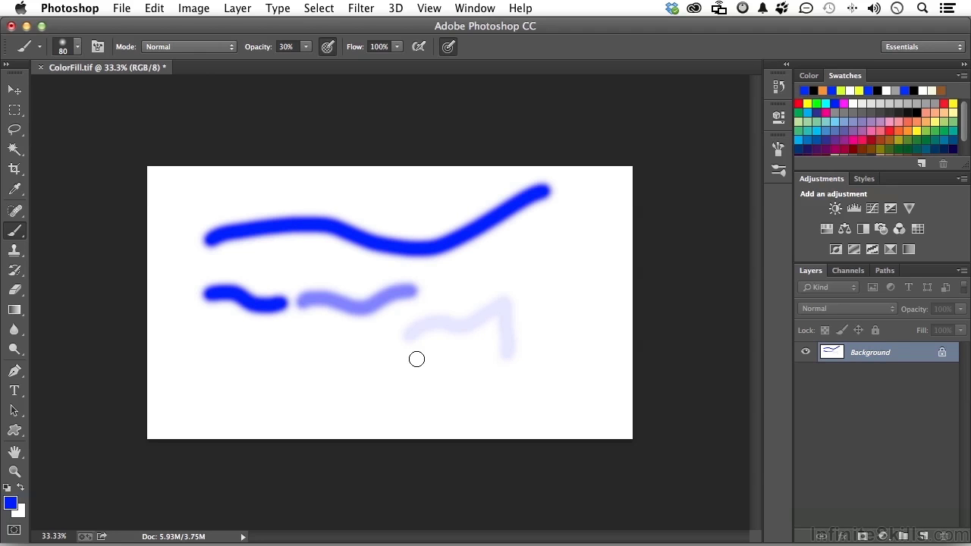
mouse_move(401, 386)
mouse_down()
mouse_move(445, 398)
mouse_move(498, 387)
mouse_up()
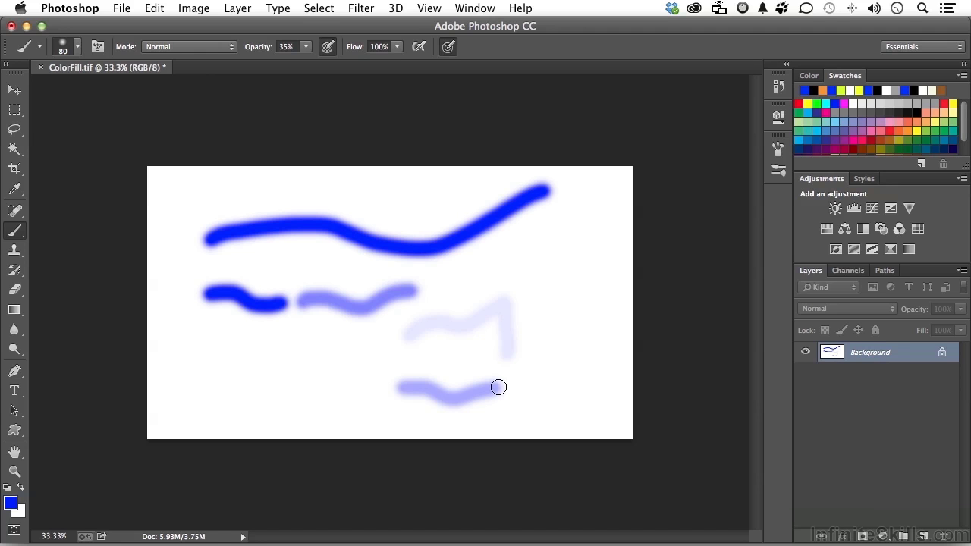
key(shift+4)
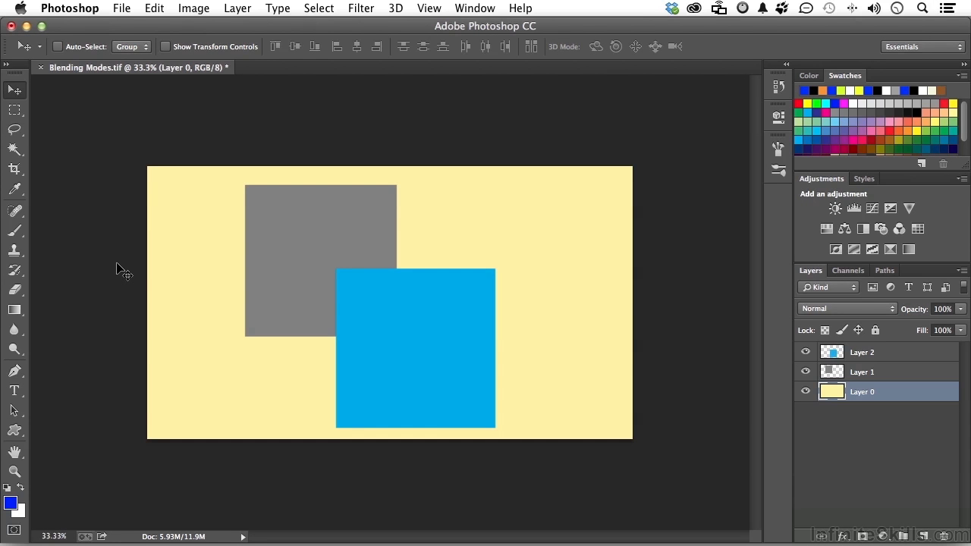
Set Layer 2's blend mode to Darken, then back to Normal, from the blending-mode list
click(852, 354)
click(838, 308)
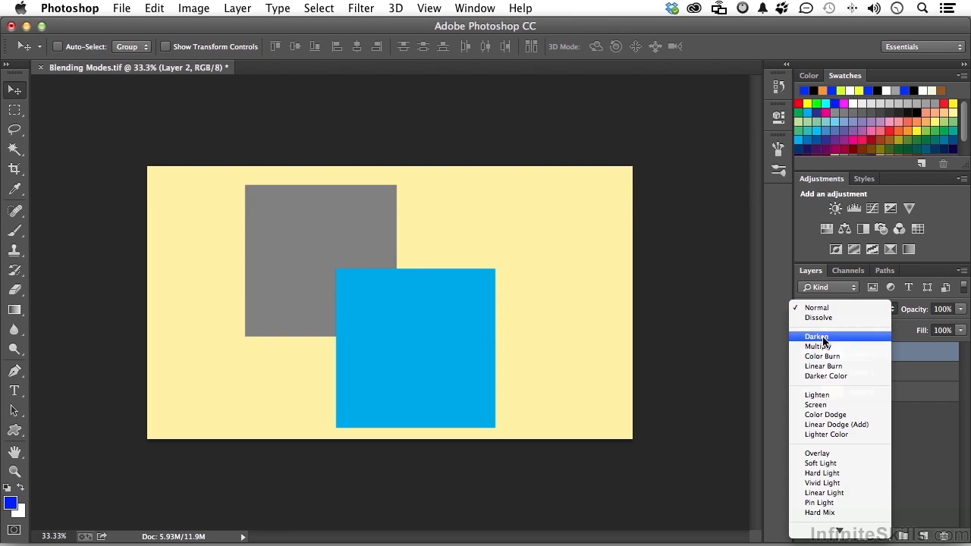
click(822, 338)
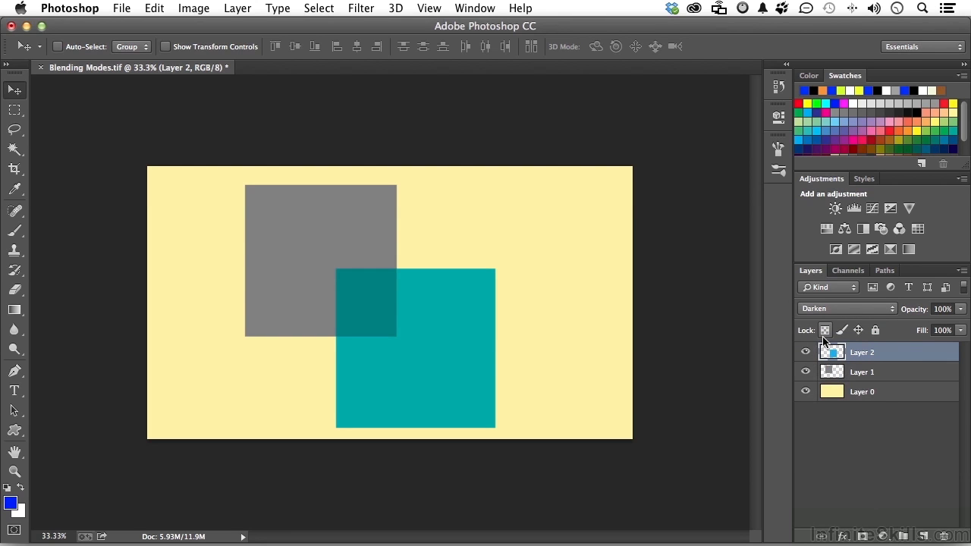
click(826, 305)
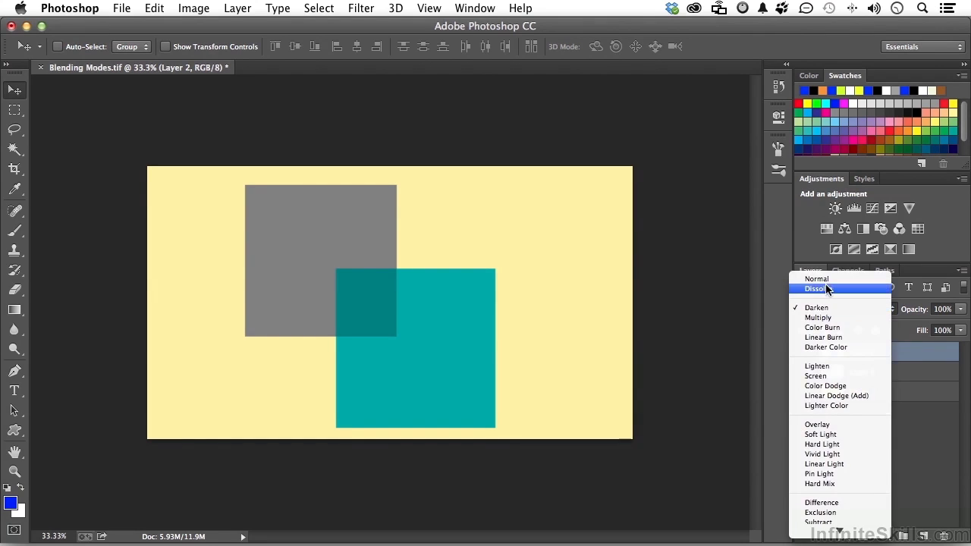
click(825, 280)
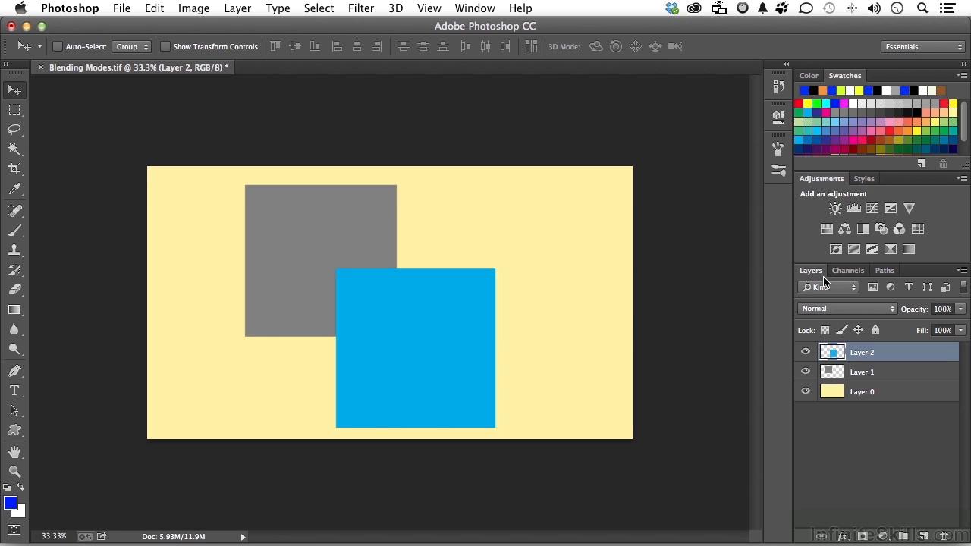
click(850, 311)
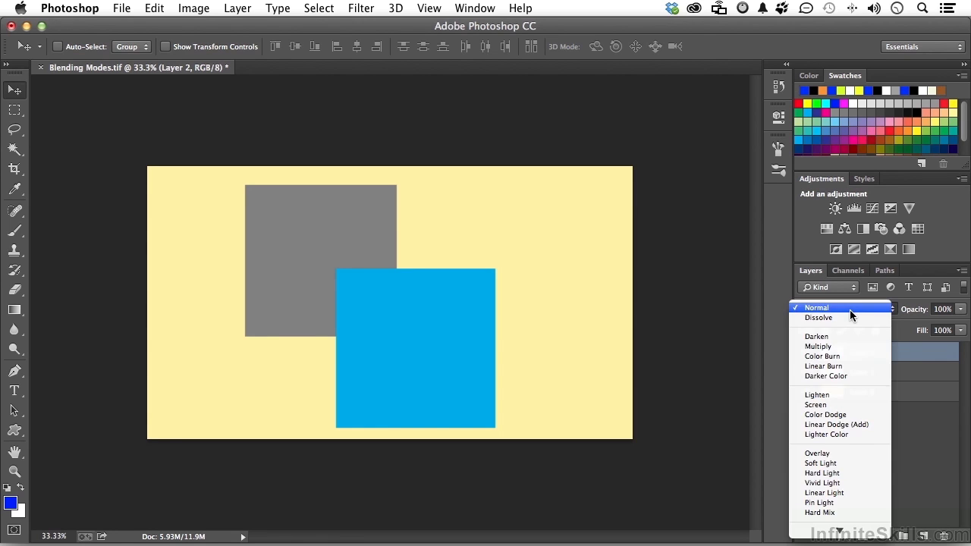
click(849, 310)
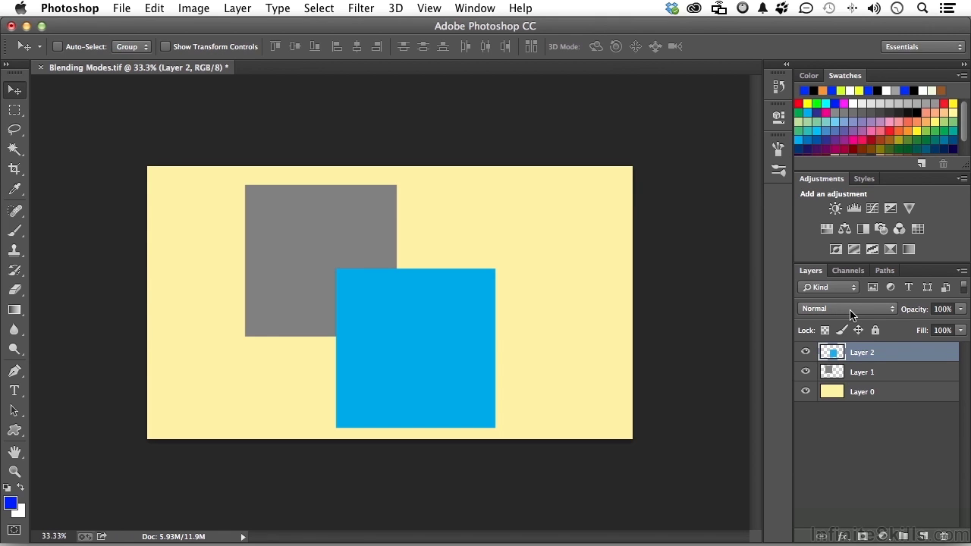
Cycle Layer 2 through Darken, Color Burn, Lighten and other modes by shortcut, ending on Screen
key(alt+shift+k)
key(Down)
key(Down)
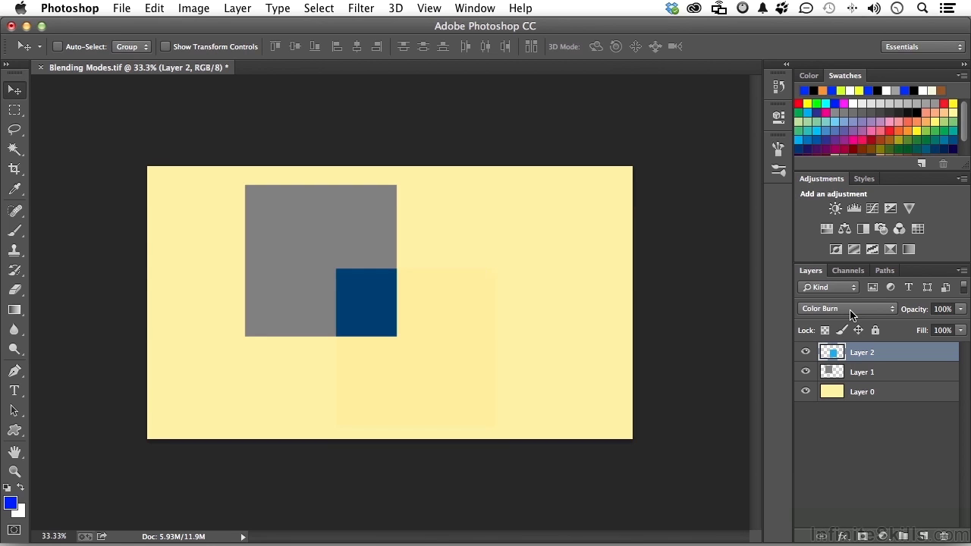
key(Down)
key(Down)
key(Down)
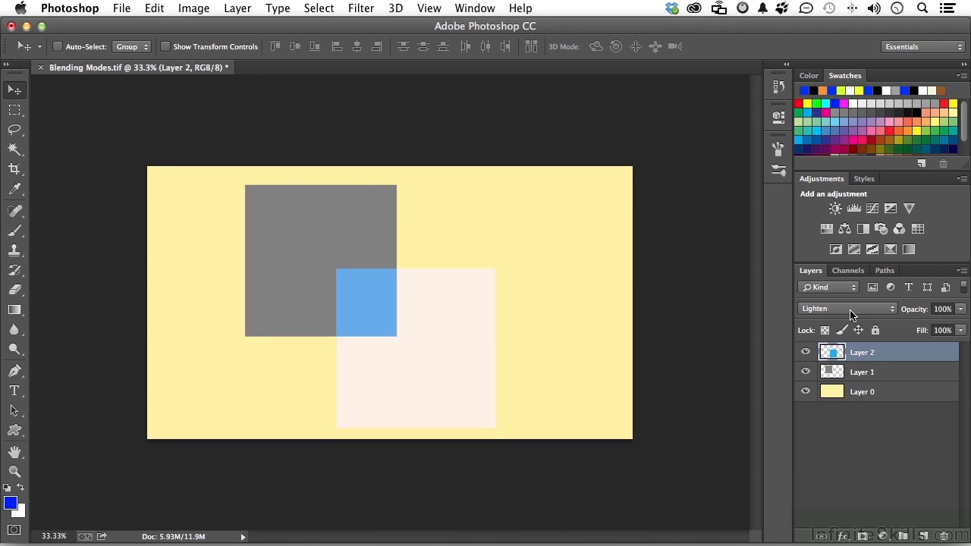
key(Down)
key(Down)
key(Down)
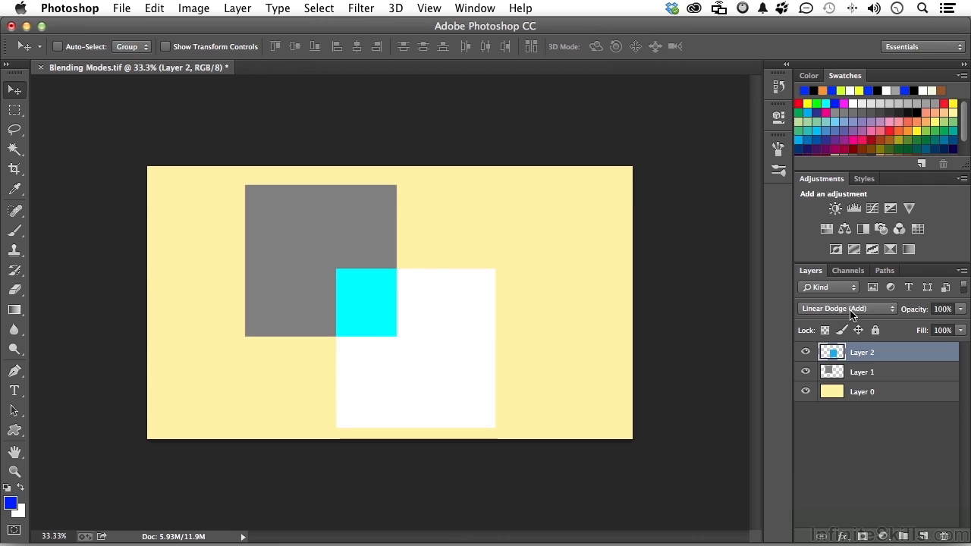
key(Down)
key(Down)
key(Down)
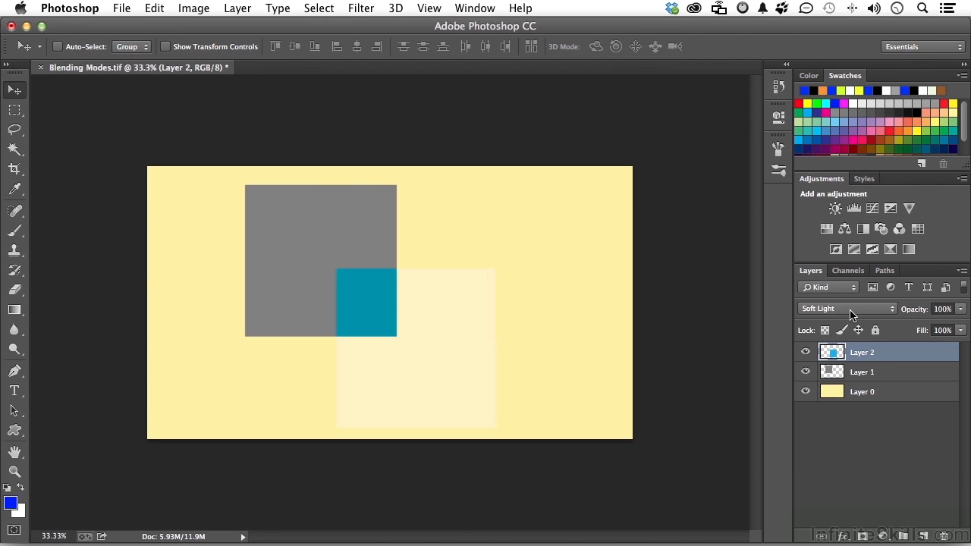
key(Up)
key(Up)
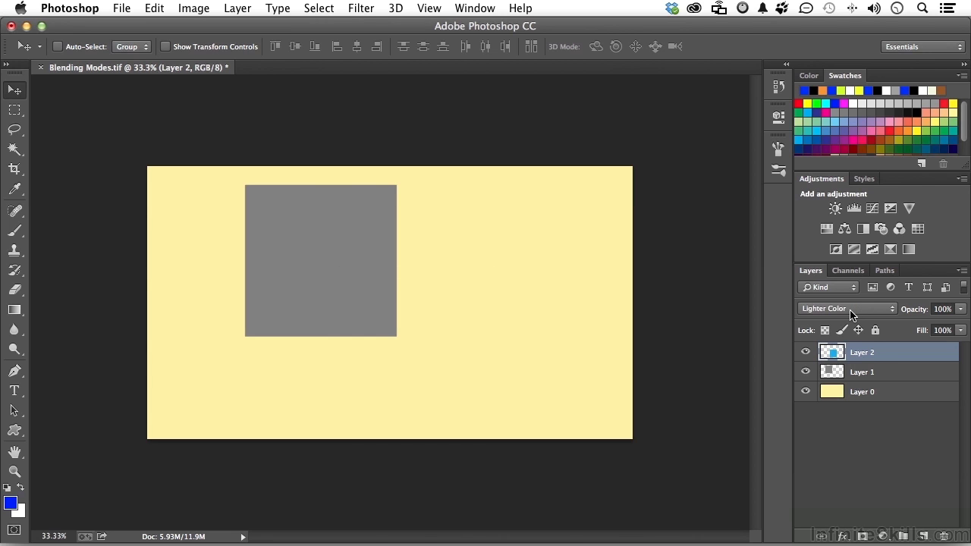
key(Up)
key(Up)
key(Up)
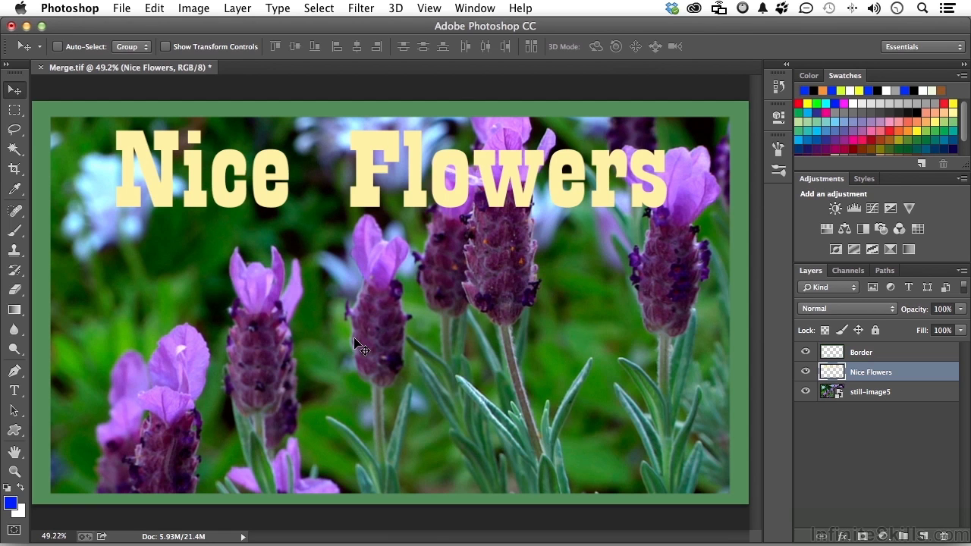
Hide and re-show the Border, Nice Flowers and still-image5 layers one at a time
click(805, 352)
click(805, 352)
click(805, 371)
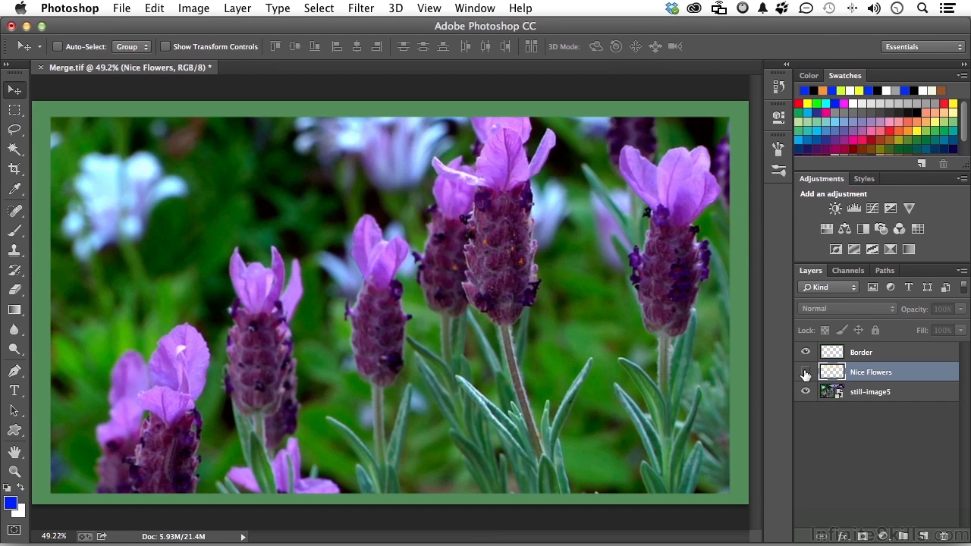
click(806, 371)
click(805, 391)
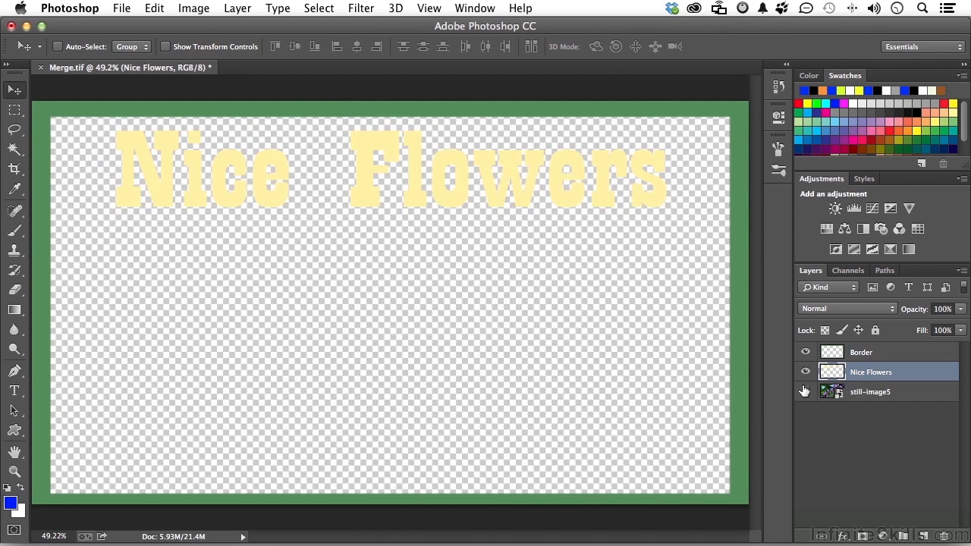
click(805, 392)
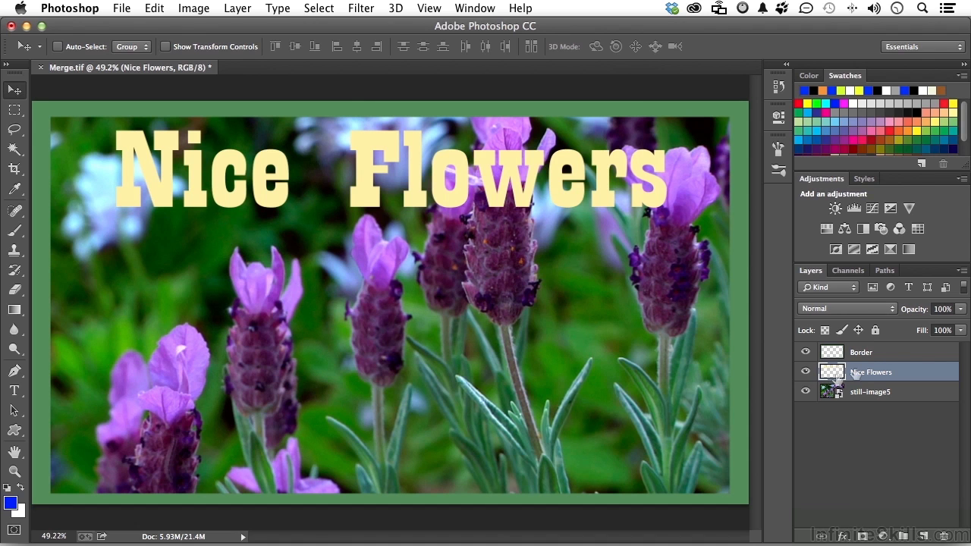
Flatten the image from the Layers panel menu, then undo to restore the separate layers
click(961, 270)
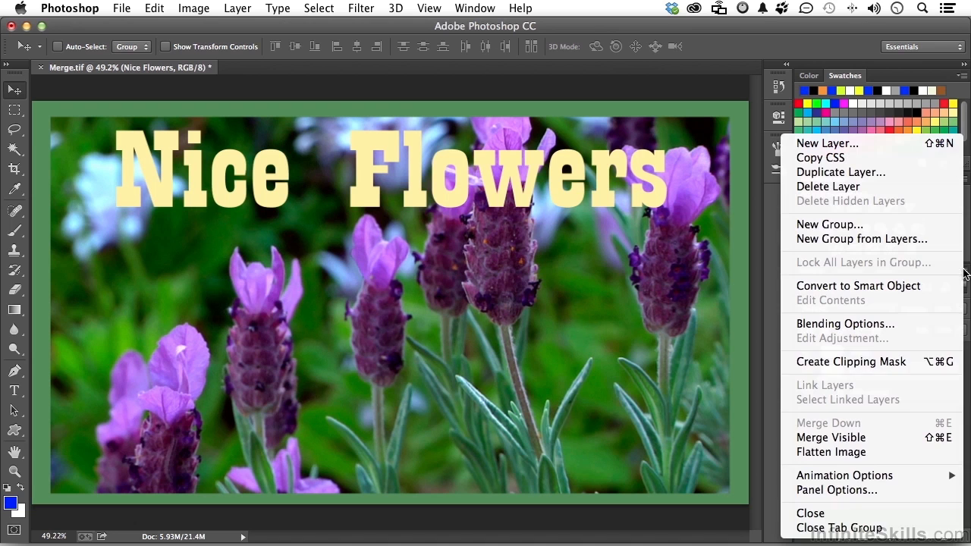
click(839, 453)
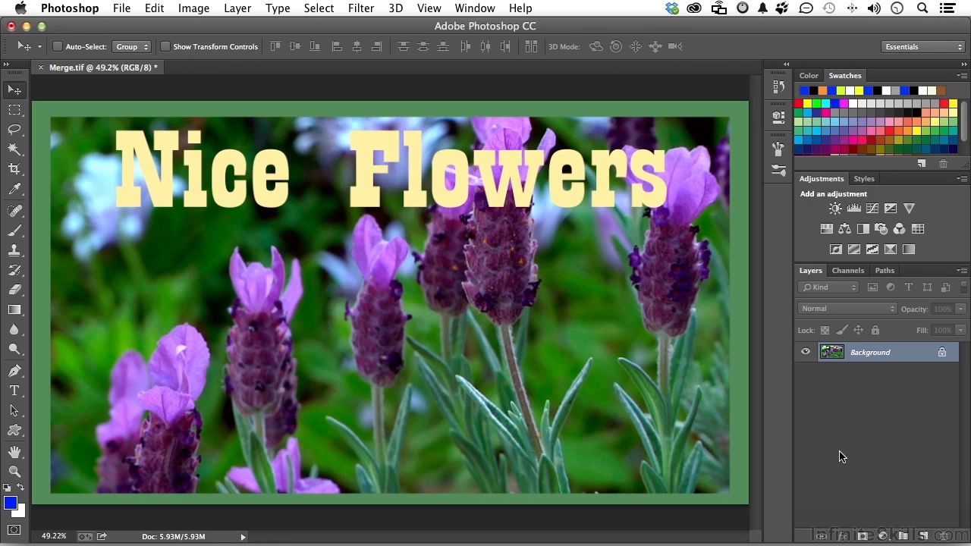
key(super+z)
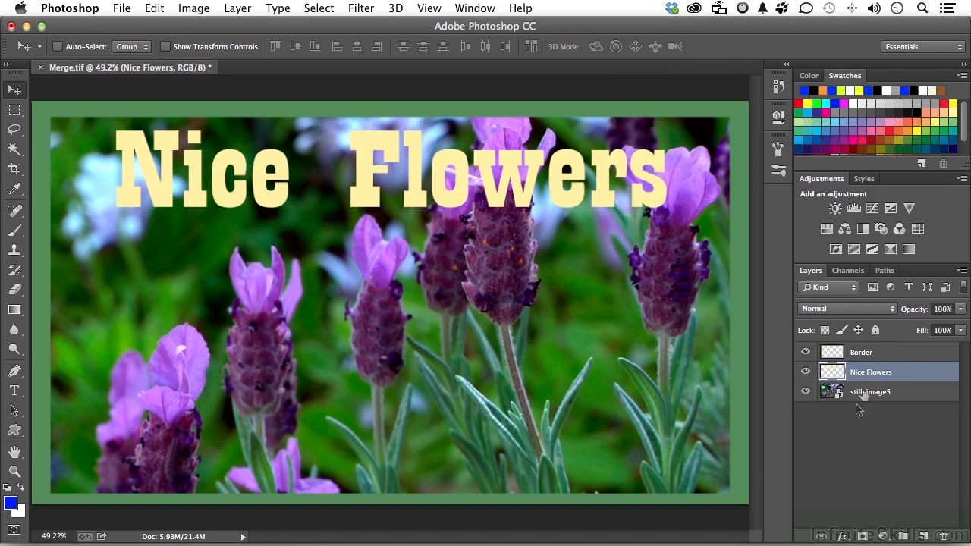
click(868, 358)
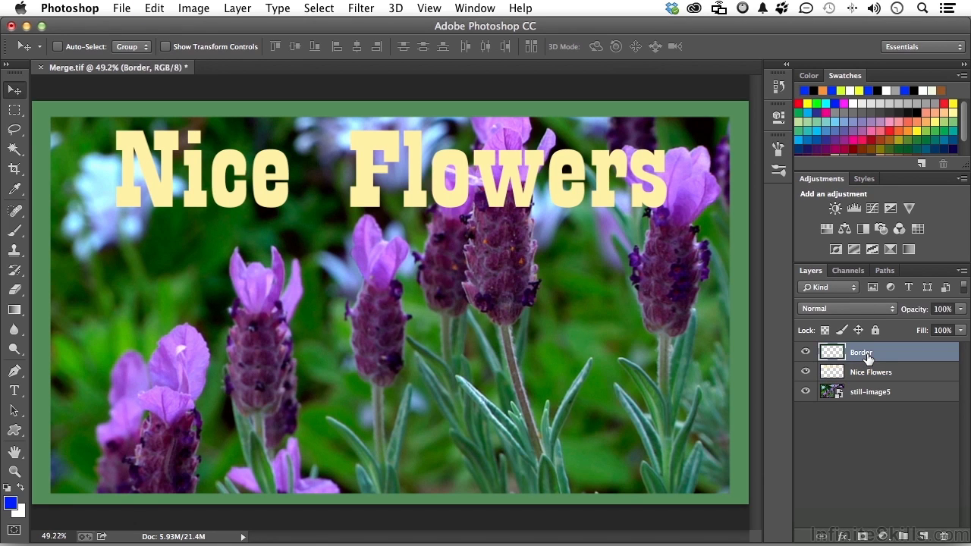
click(961, 271)
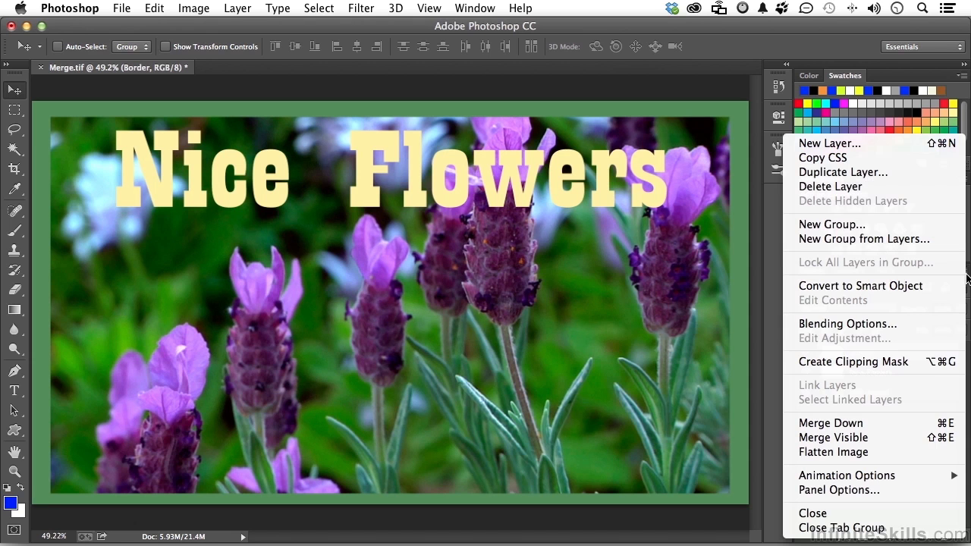
alt+click(830, 439)
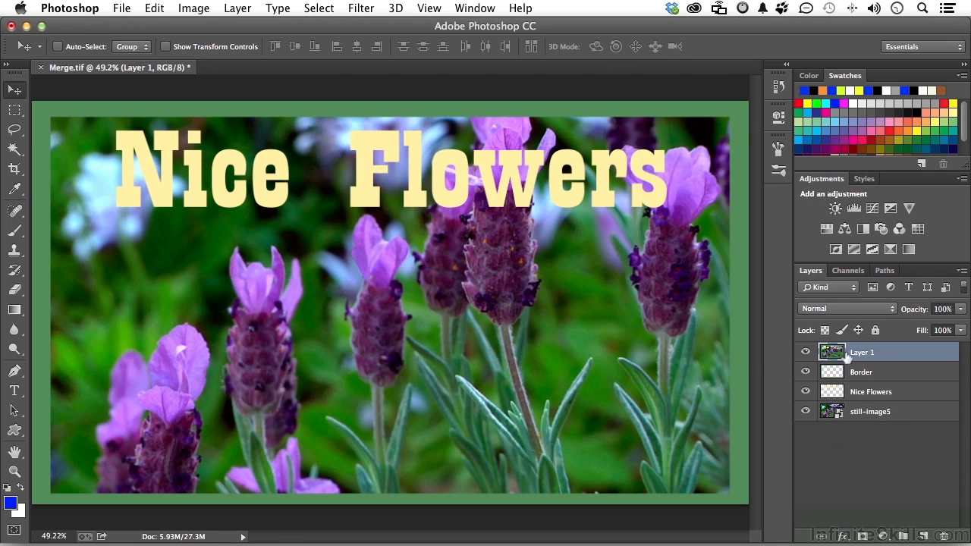
drag(805, 372, 808, 430)
click(827, 447)
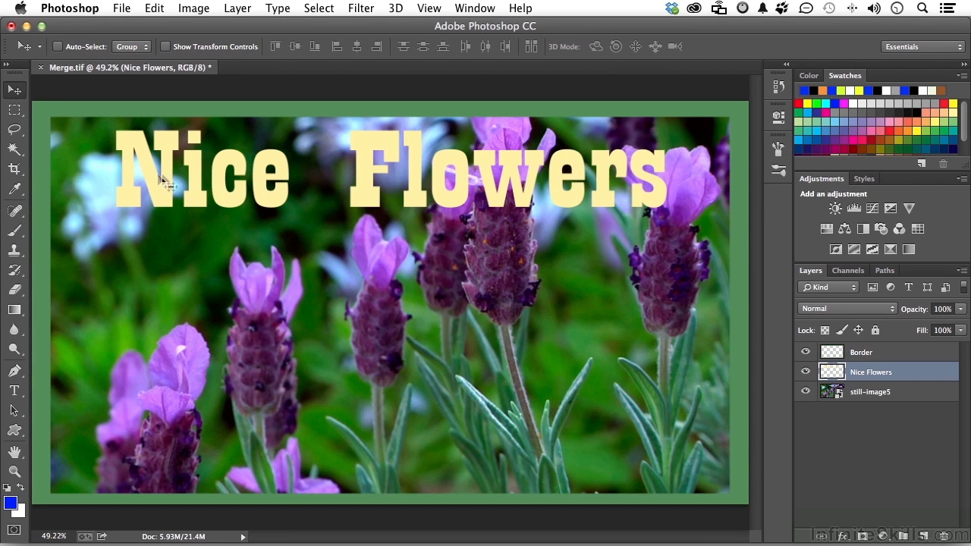
Draw a freehand Lasso selection beside the letter N, then deselect it
click(15, 132)
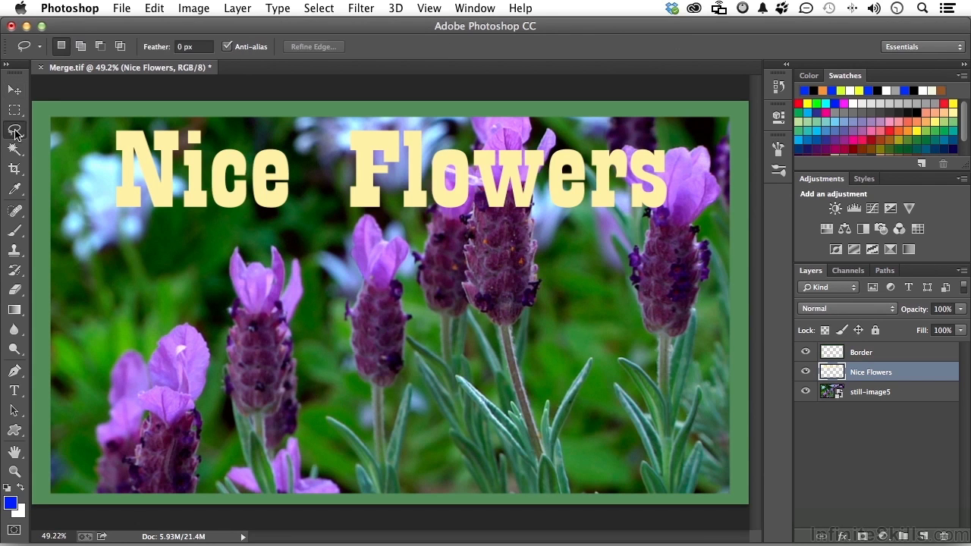
drag(148, 181, 164, 232)
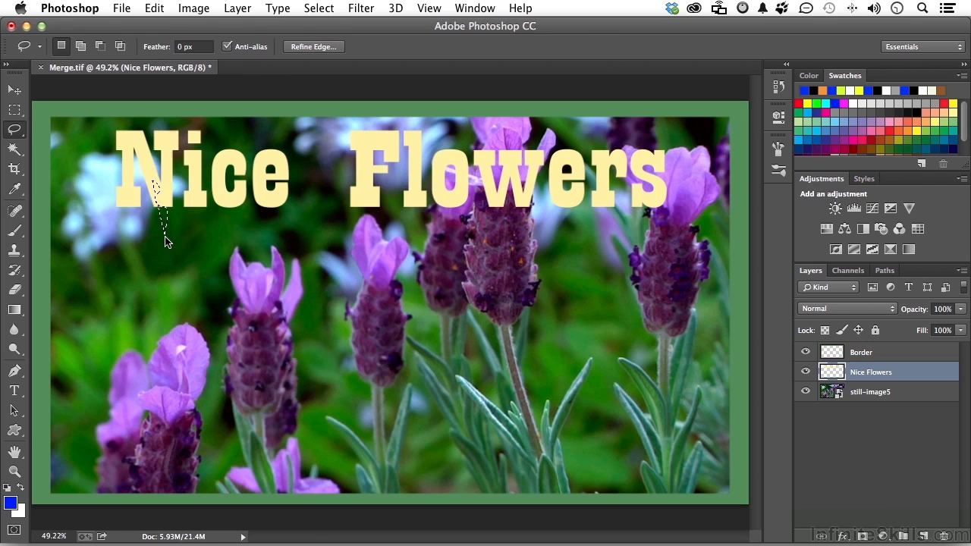
click(167, 241)
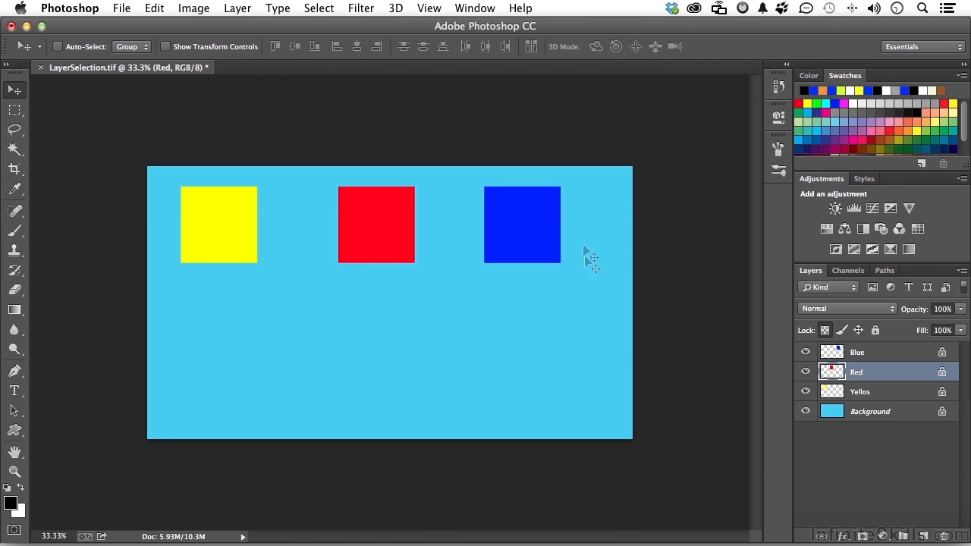
Drag the red square down and undo it, then move the Blue layer's square down and right
drag(518, 217, 518, 287)
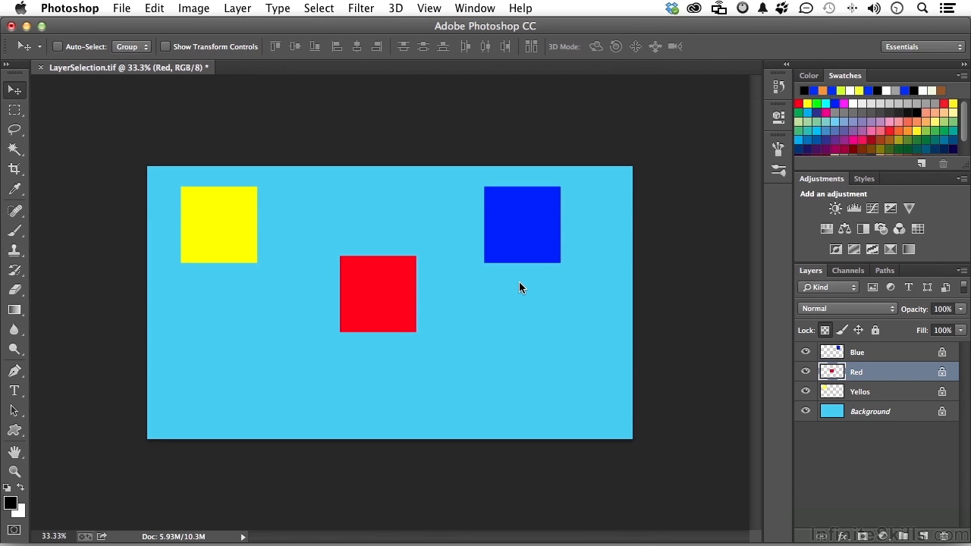
key(super+z)
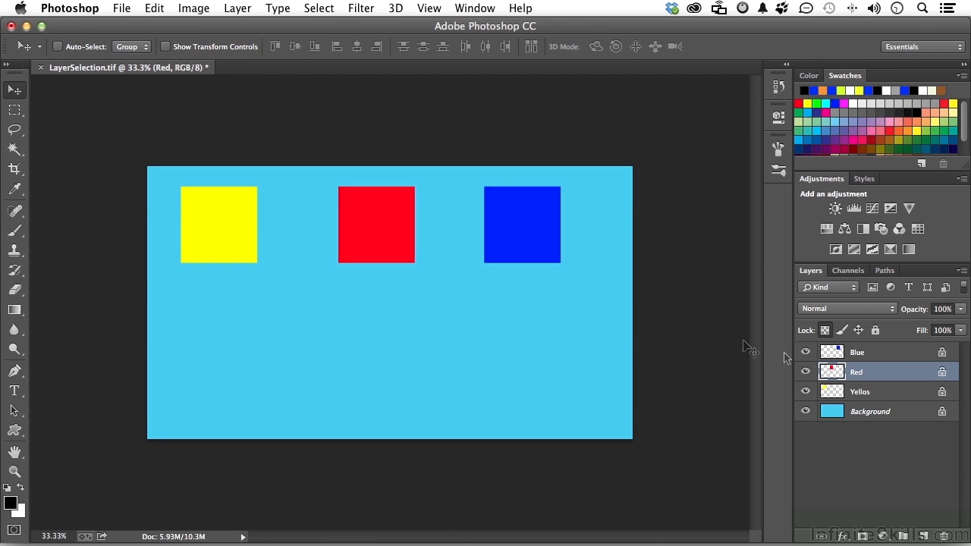
click(865, 360)
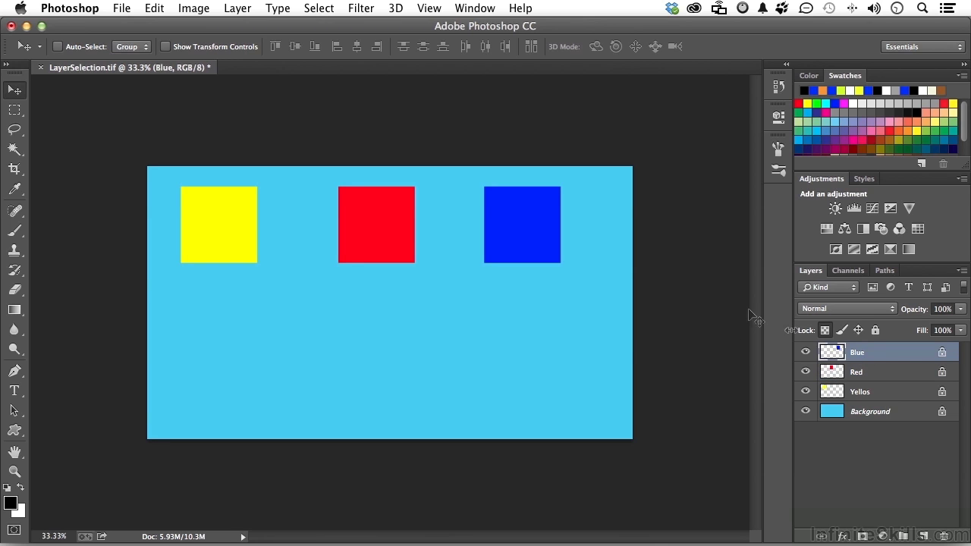
drag(539, 242, 533, 282)
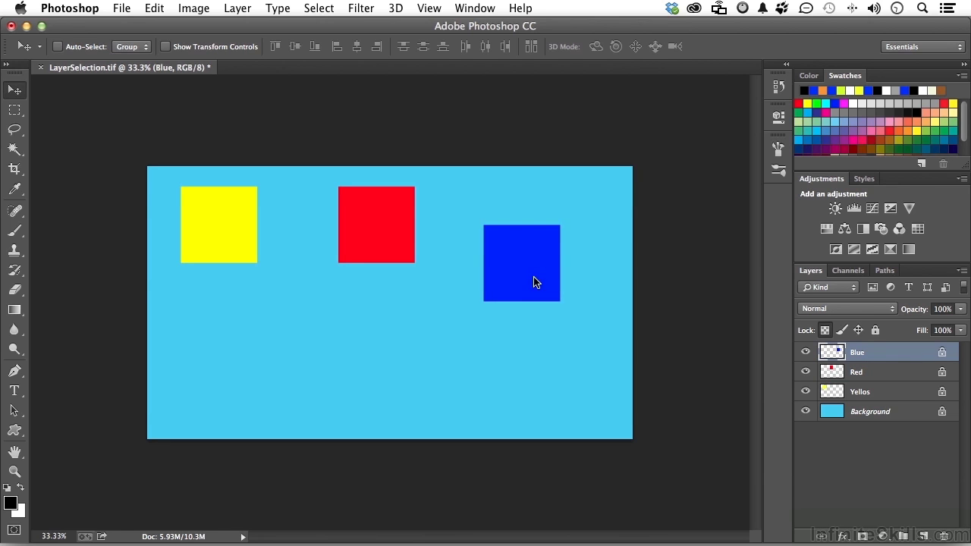
mouse_move(256, 335)
mouse_down()
mouse_move(301, 336)
mouse_move(261, 325)
mouse_up()
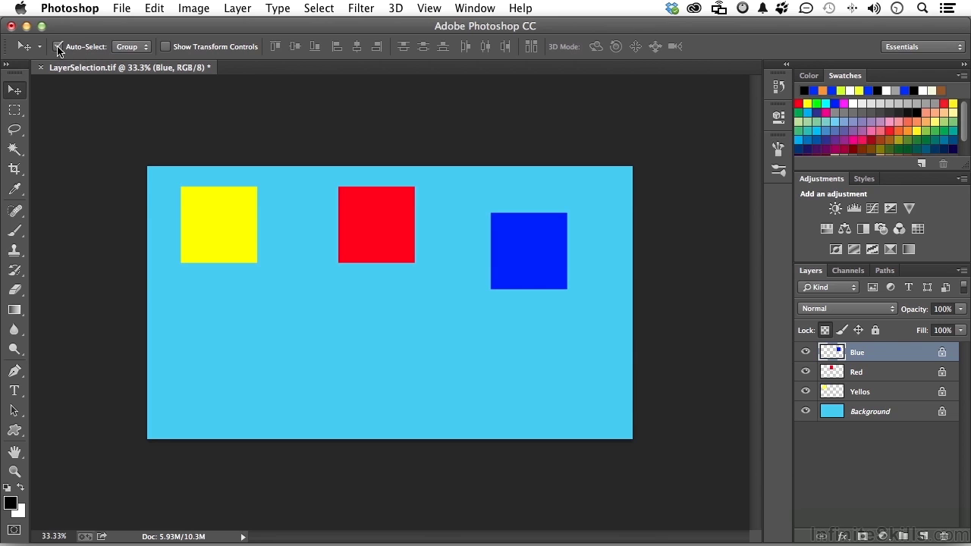
click(130, 47)
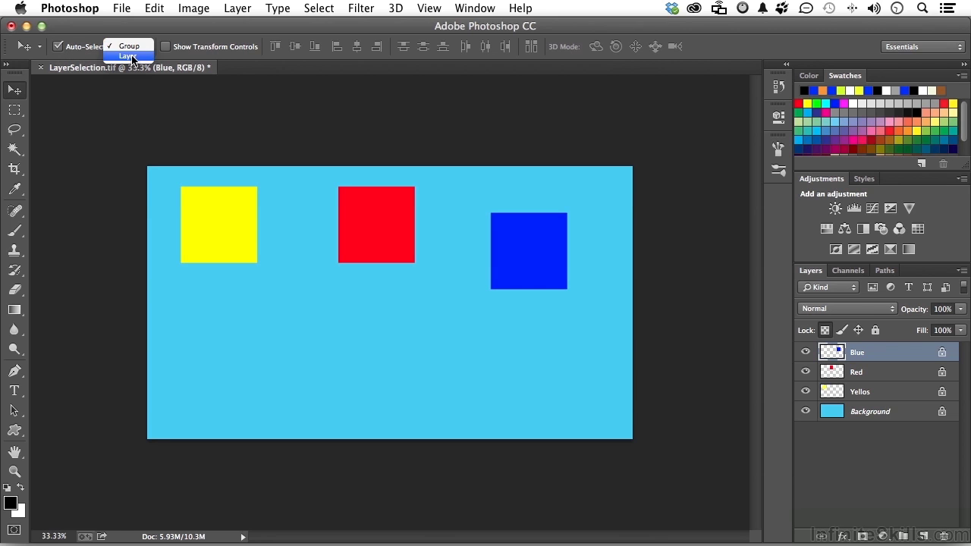
Set Auto-Select to Layer and drag the yellow and red squares down about 70 px
click(131, 57)
click(226, 221)
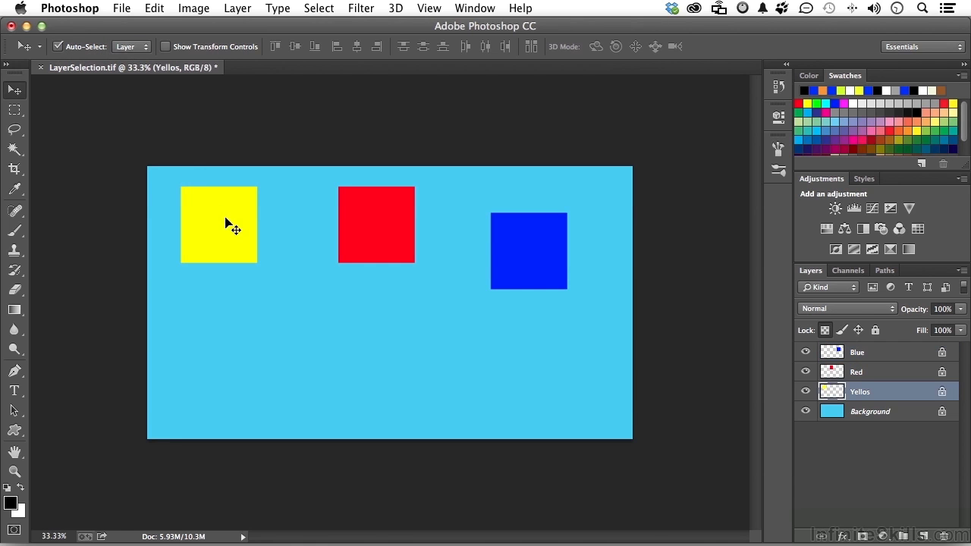
drag(226, 223, 231, 269)
click(386, 217)
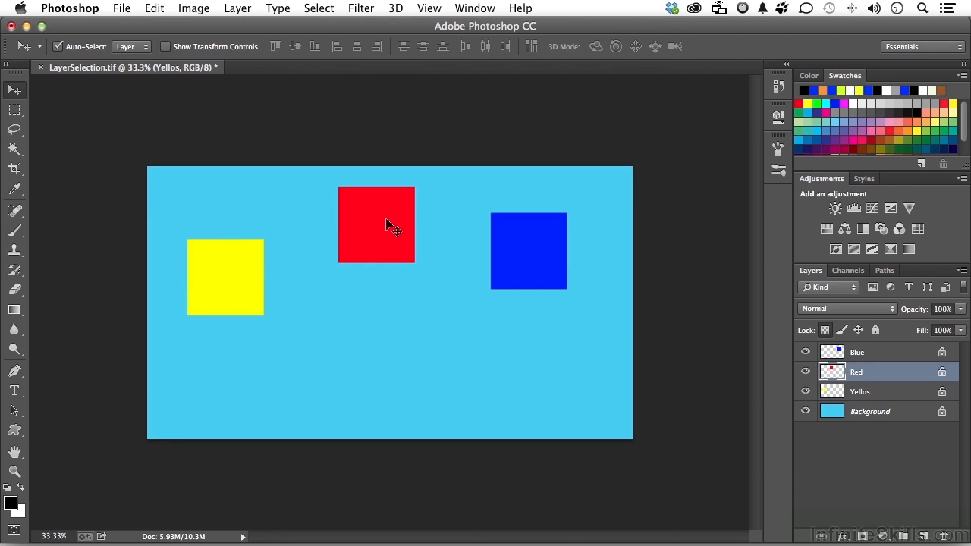
drag(385, 218, 385, 270)
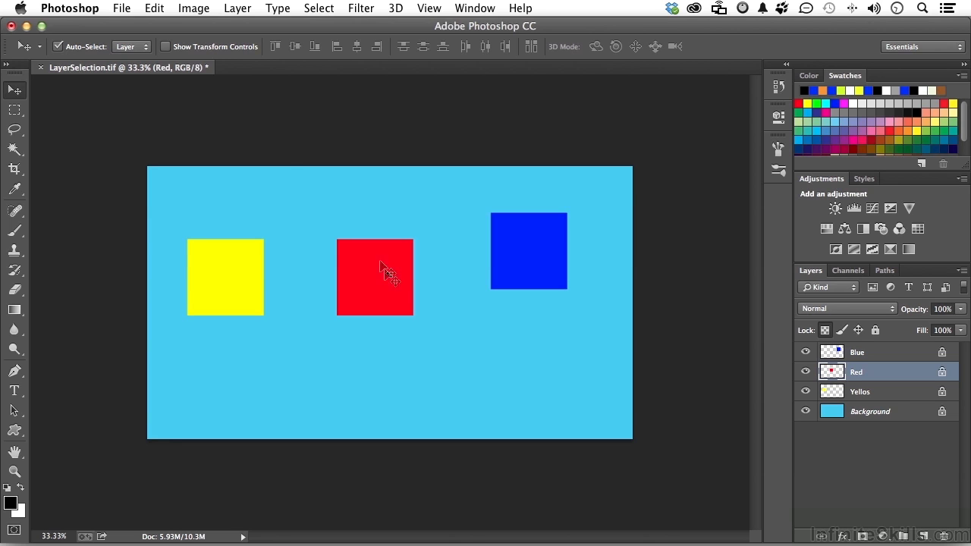
Turn off Auto-Select, then move the blue and yellow squares lower on the canvas
click(58, 47)
super+click(518, 260)
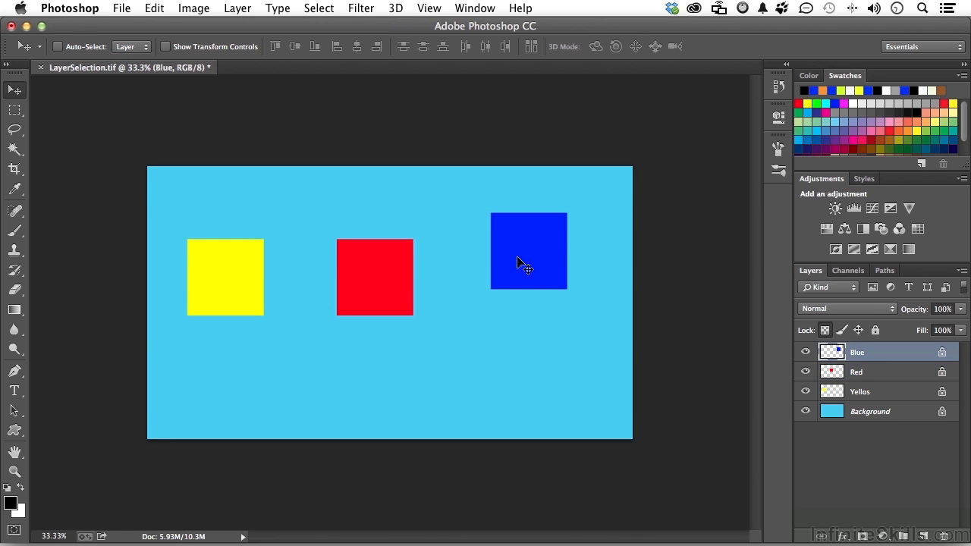
drag(517, 260, 525, 334)
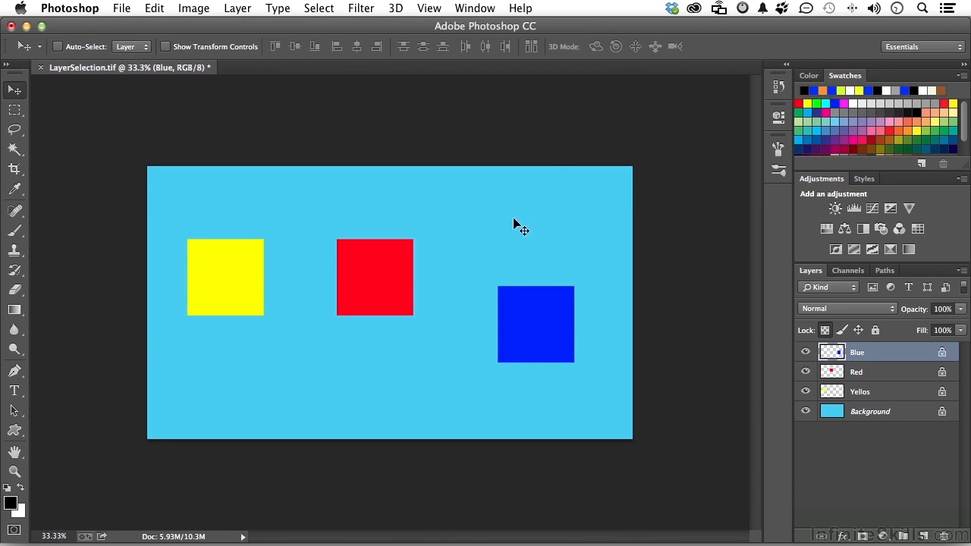
mouse_move(513, 222)
mouse_down()
mouse_move(462, 202)
mouse_move(508, 211)
mouse_up()
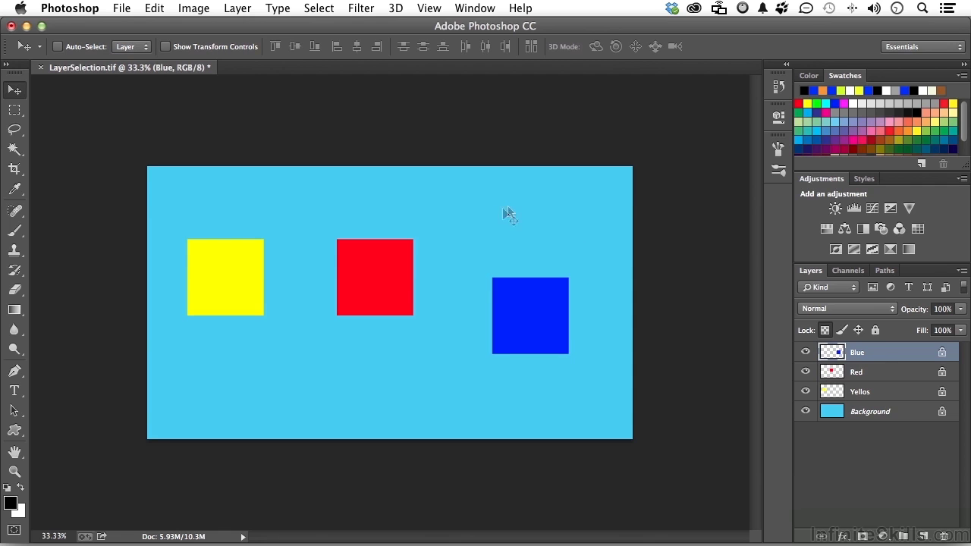
super+click(232, 280)
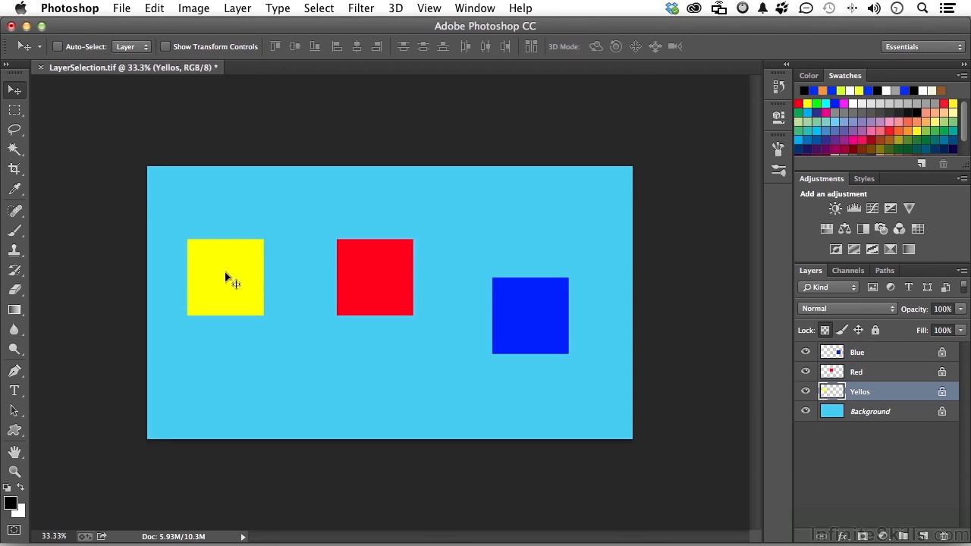
drag(225, 275, 245, 320)
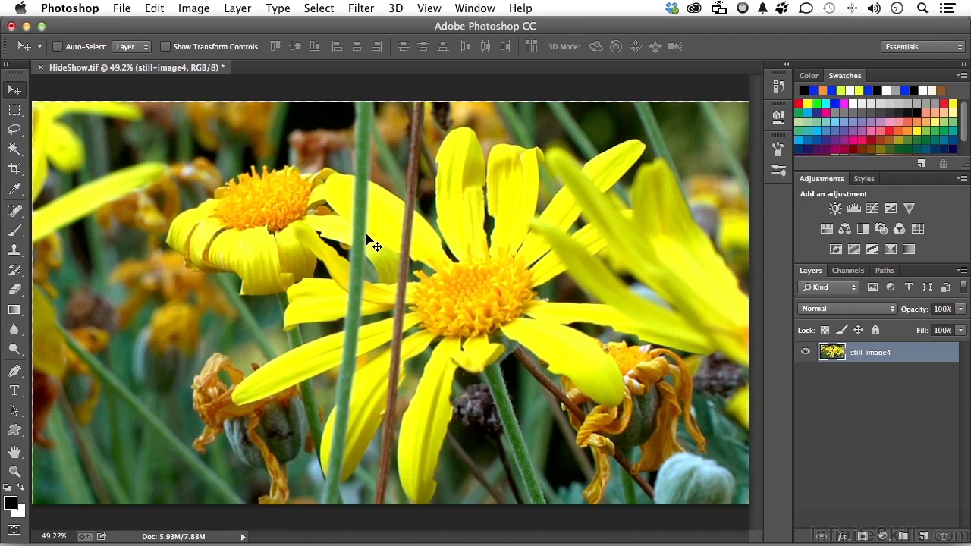
In Image Size, enter width 100 and resolution 300, then reset to 1920 × 1080 px at 72 ppi
click(205, 9)
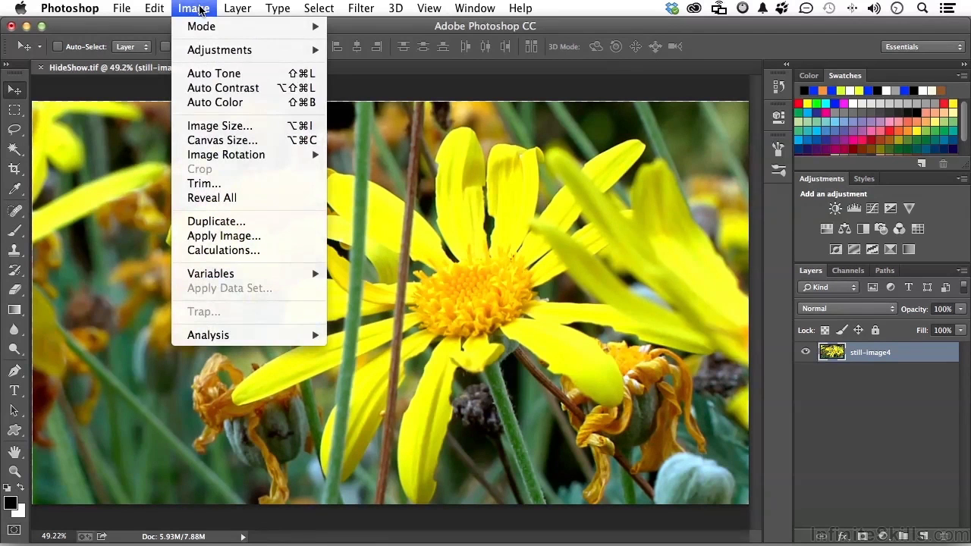
click(231, 126)
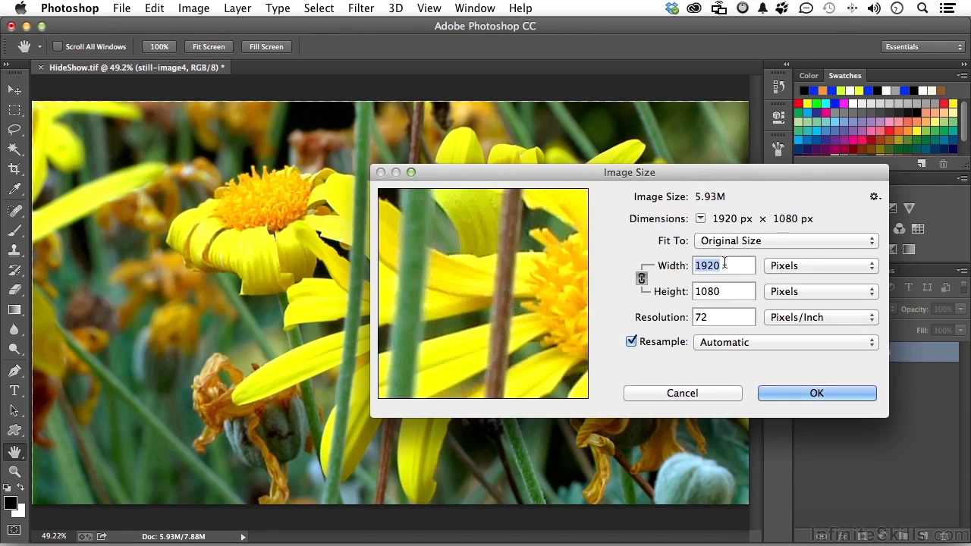
text(100)
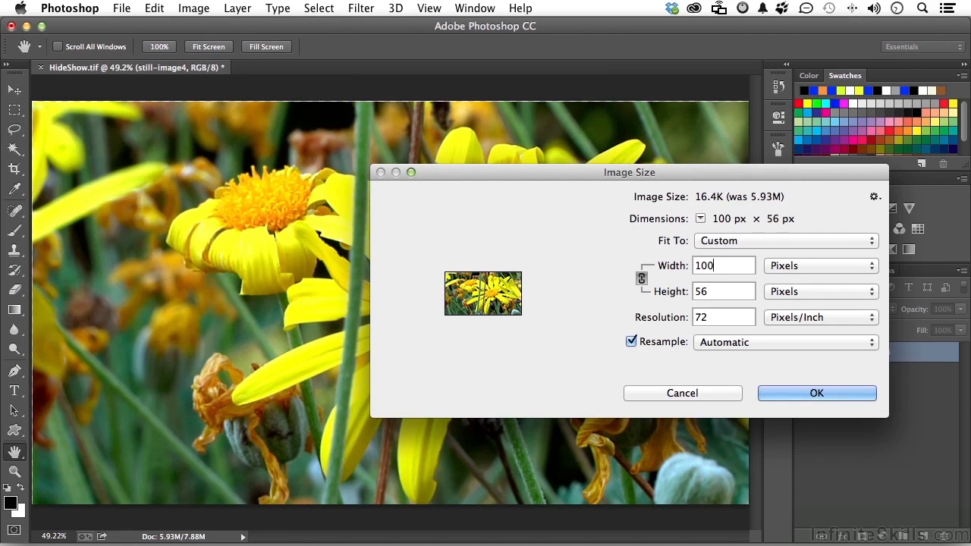
double_click(720, 319)
text(300)
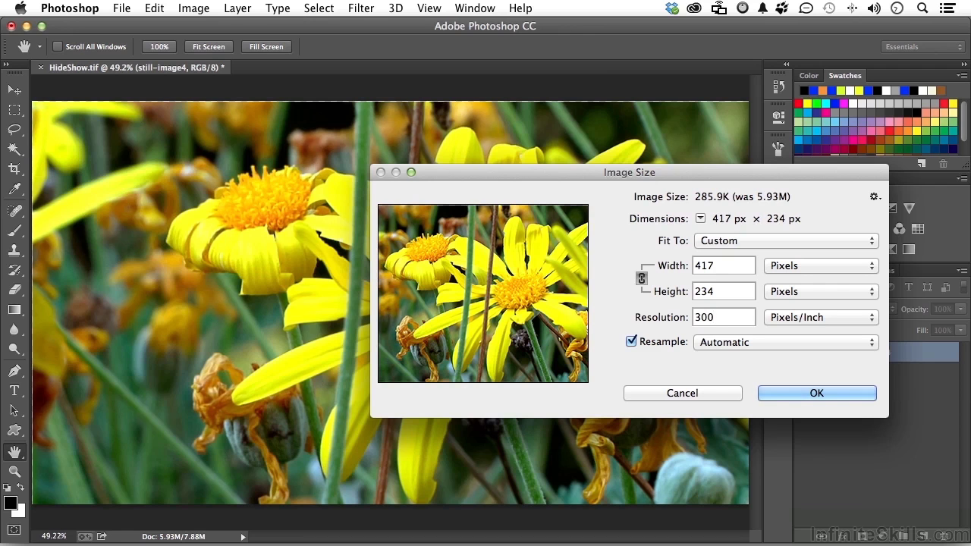
key(alt)
key(alt)
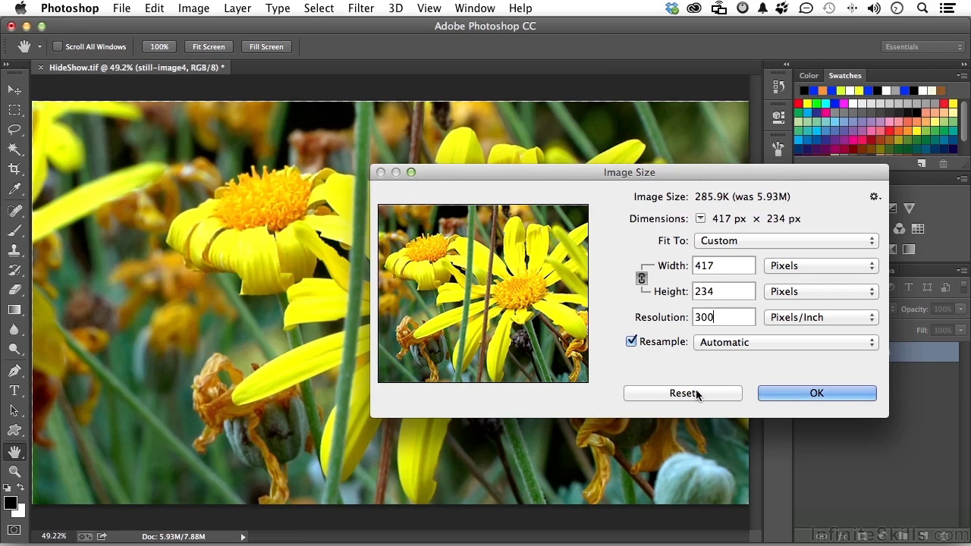
alt+click(695, 391)
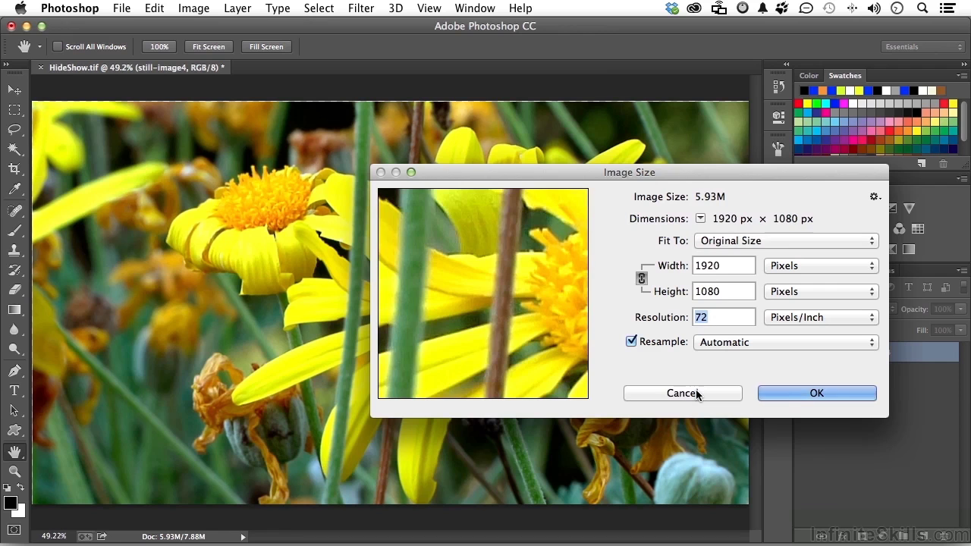